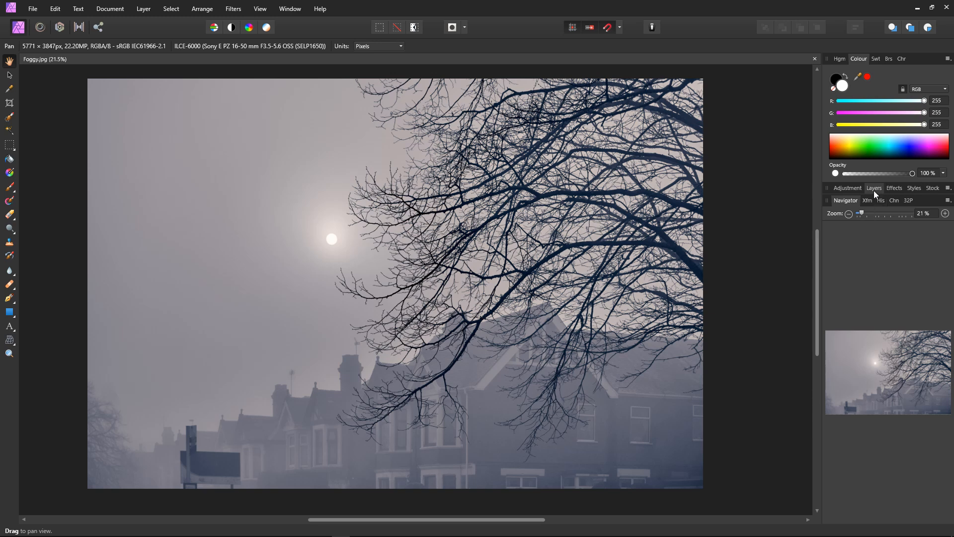
# Step: Expand the Layers panel and look through the Navigator, 32-bit Preview, Transform and History panels
pyautogui.click(874, 189)
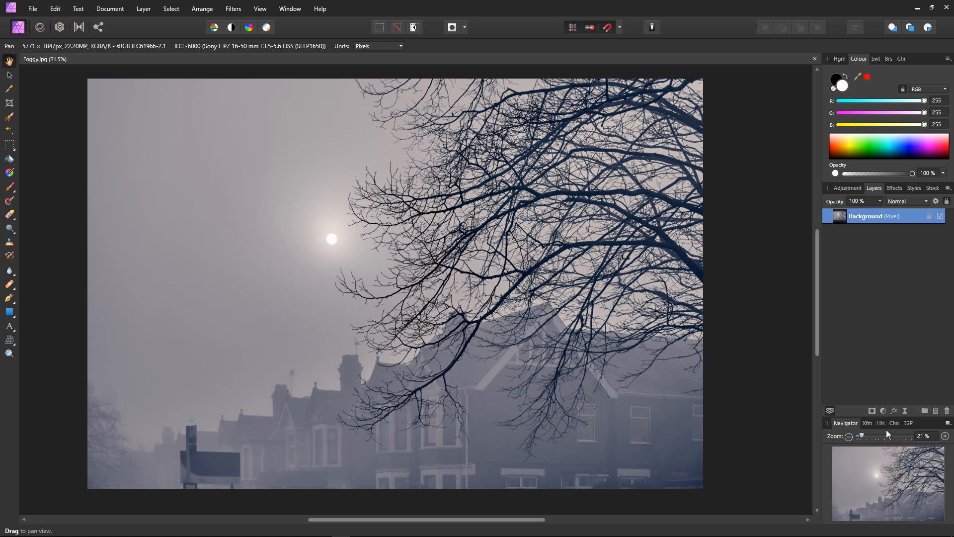
pyautogui.click(846, 424)
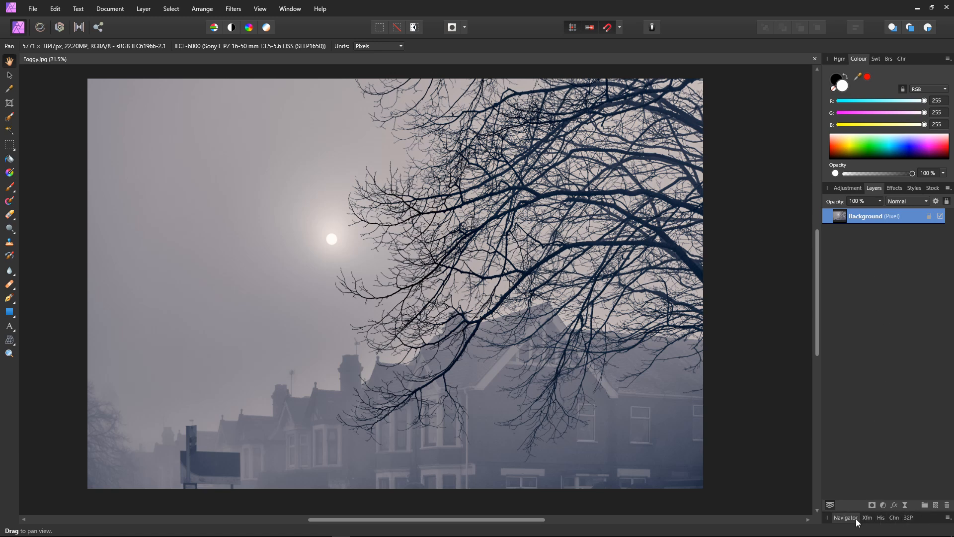
pyautogui.click(909, 518)
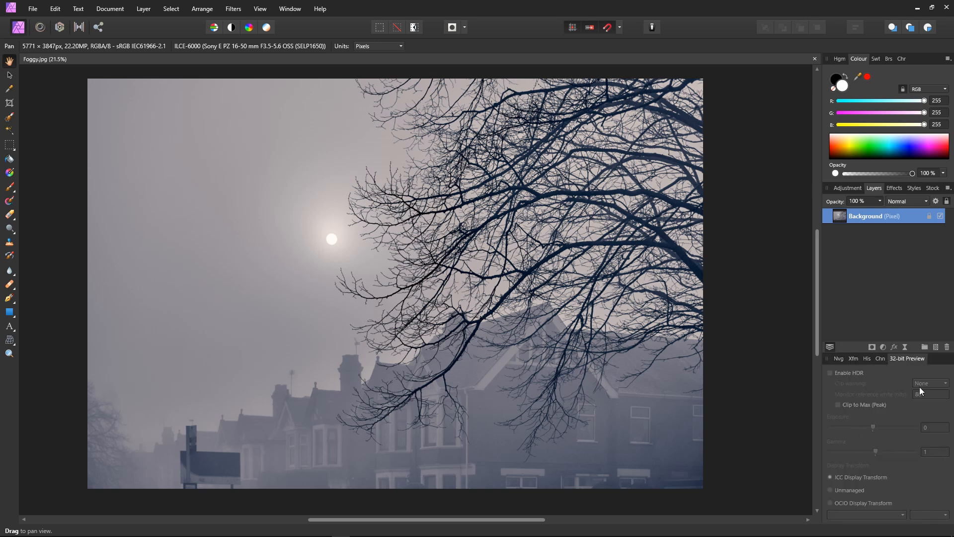
pyautogui.click(854, 359)
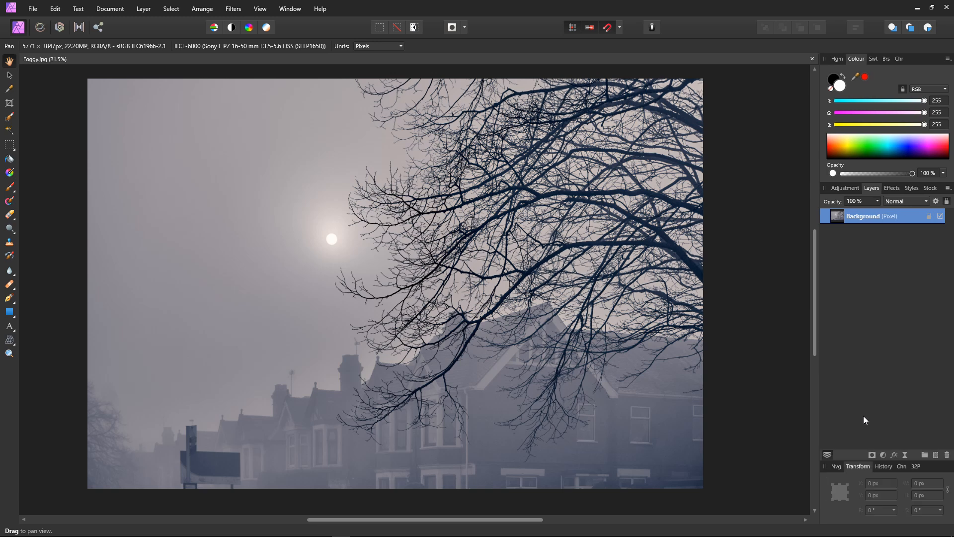
pyautogui.click(883, 466)
pyautogui.click(838, 424)
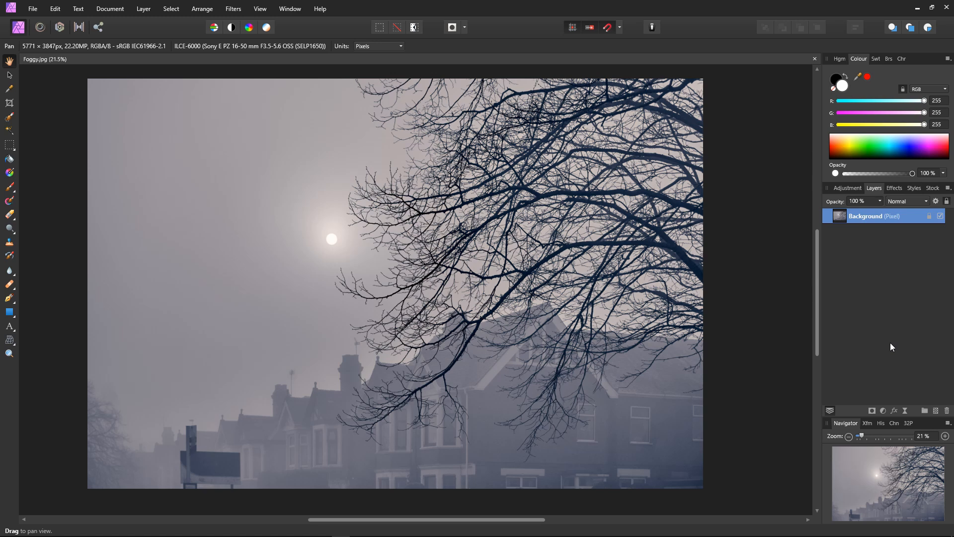
# Step: Duplicate the Background layer of the foggy photo repeatedly to make fifteen copies above the locked original
pyautogui.hotkey('ctrl', 'j')
pyautogui.hotkey('ctrl', 'j')
pyautogui.hotkey('ctrl', 'j')
pyautogui.hotkey('ctrl', 'j')
pyautogui.hotkey('ctrl', 'j')
pyautogui.hotkey('ctrl', 'j')
pyautogui.hotkey('ctrl', 'j')
pyautogui.hotkey('ctrl', 'j')
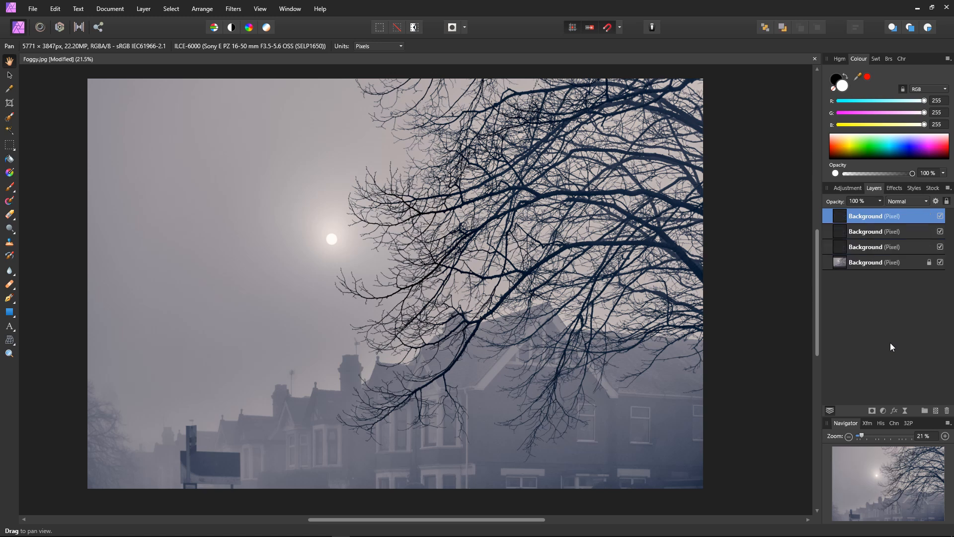
pyautogui.hotkey('ctrl', 'j')
pyautogui.hotkey('ctrl', 'j')
pyautogui.hotkey('ctrl', 'j')
pyautogui.hotkey('ctrl', 'j')
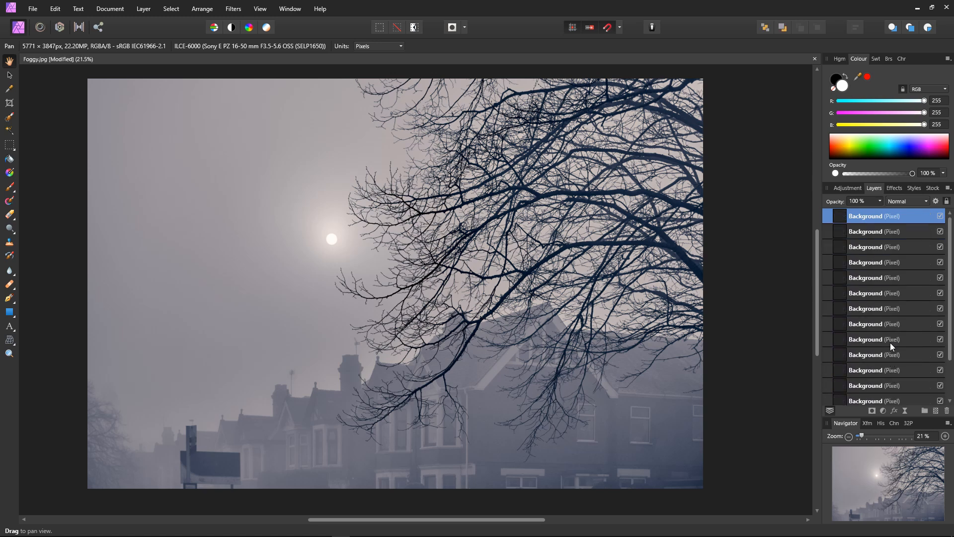
pyautogui.moveTo(949, 258)
pyautogui.mouseDown()
pyautogui.moveTo(953, 321)
pyautogui.moveTo(953, 270)
pyautogui.mouseUp()
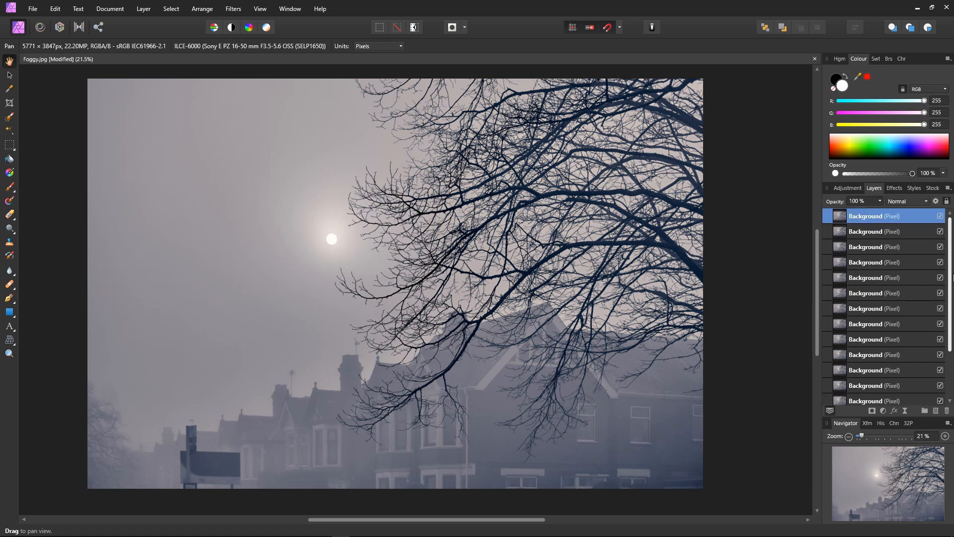
# Step: Collapse the Navigator and Colour panels to give the layer list more room, and display the Histogram
pyautogui.click(844, 423)
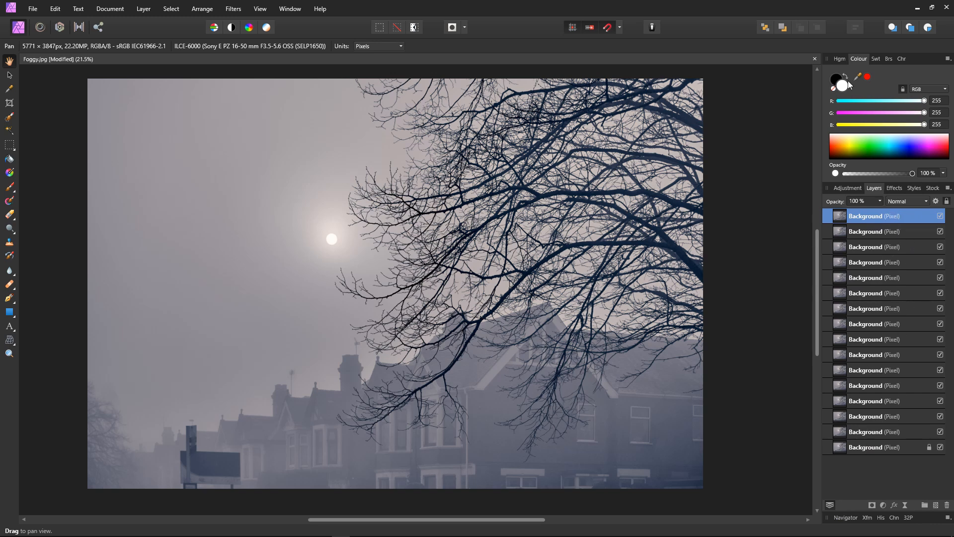
pyautogui.click(858, 59)
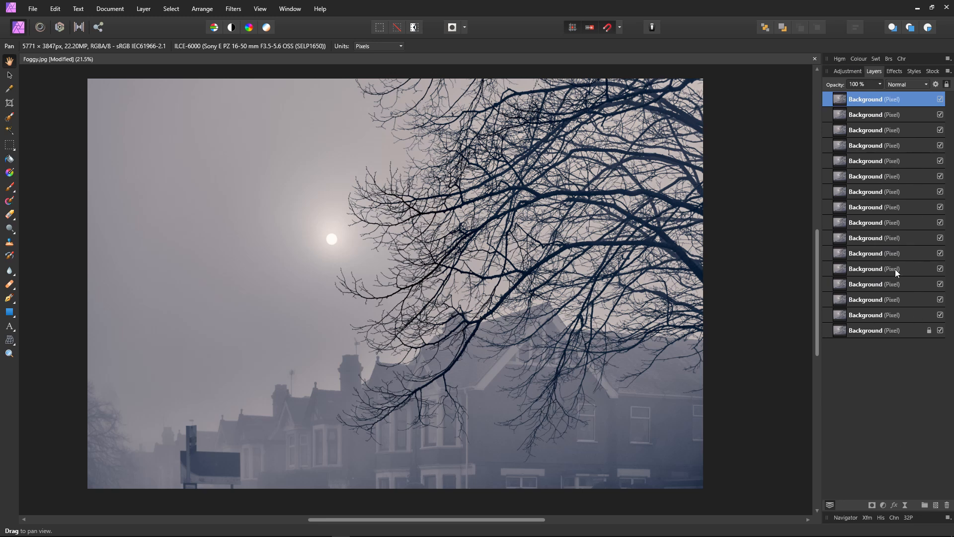
pyautogui.click(840, 58)
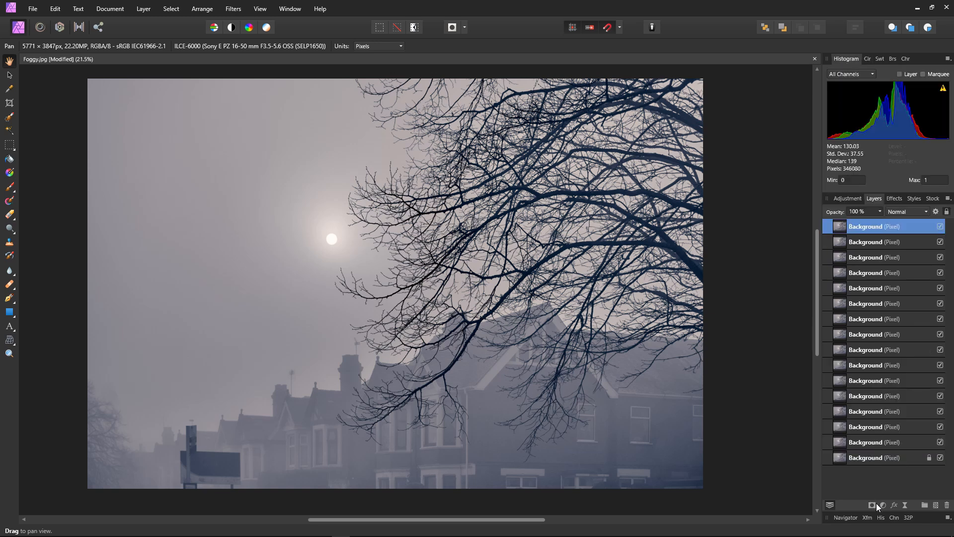
pyautogui.click(847, 518)
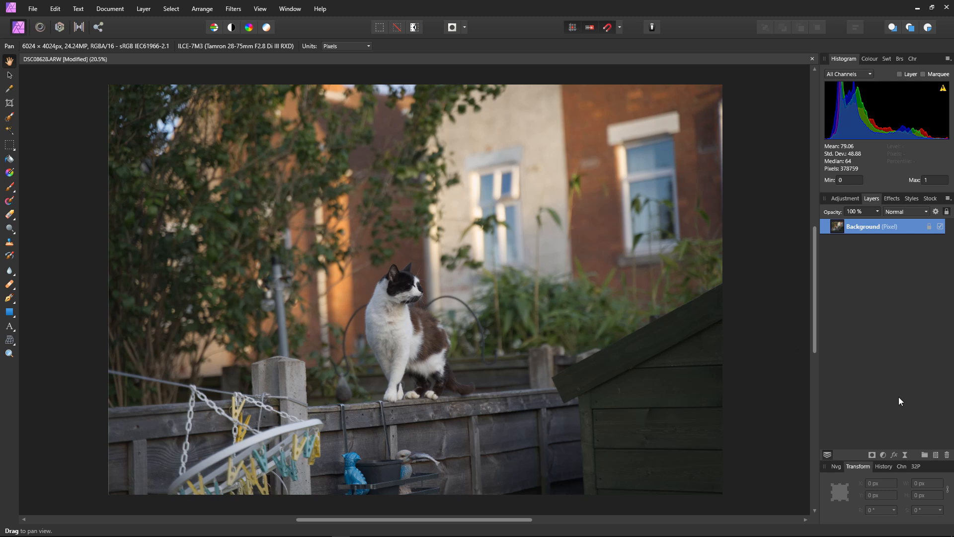
# Step: Add a Levels adjustment layer to the cat photo and move its dialog clear of the image
pyautogui.click(883, 455)
pyautogui.click(865, 217)
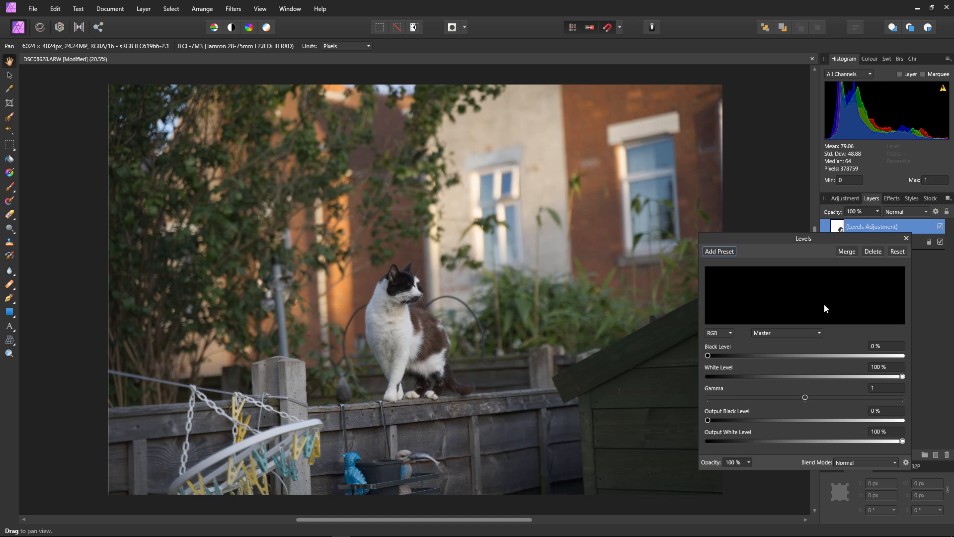
pyautogui.moveTo(830, 238); pyautogui.dragTo(863, 223)
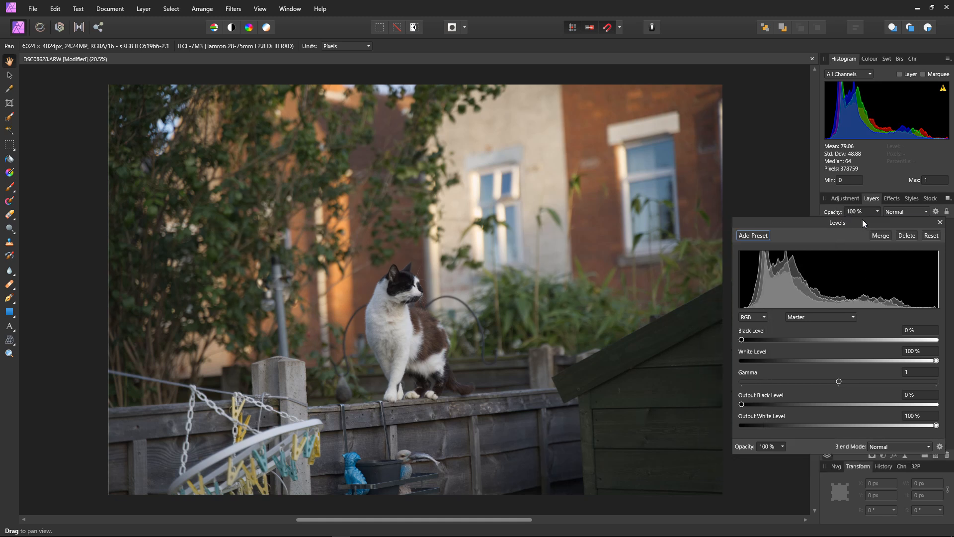
# Step: Try a black level of 5% in the Levels adjustment and return it to 0%
pyautogui.moveTo(741, 340); pyautogui.dragTo(751, 339)
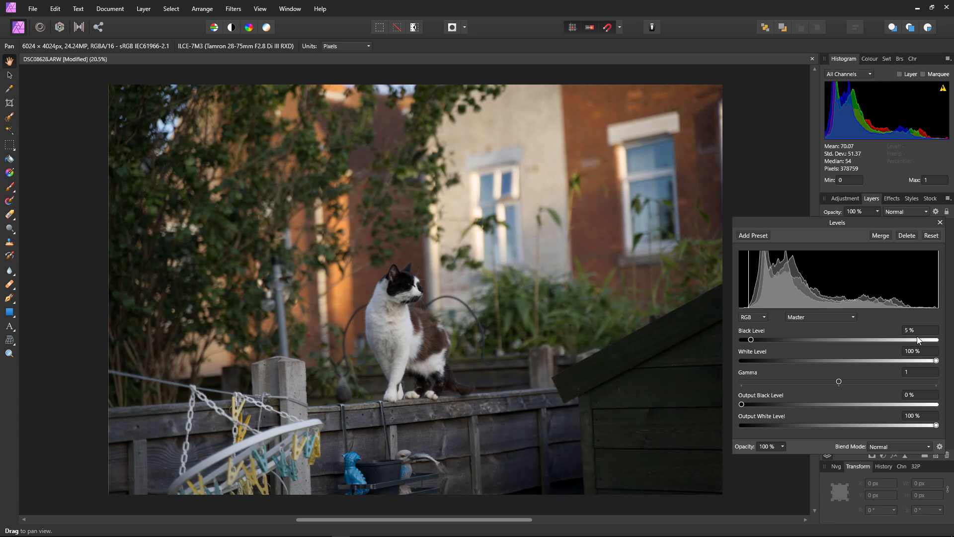
pyautogui.moveTo(937, 360)
pyautogui.mouseDown()
pyautogui.moveTo(914, 361)
pyautogui.moveTo(937, 361)
pyautogui.mouseUp()
pyautogui.moveTo(752, 340); pyautogui.dragTo(741, 340)
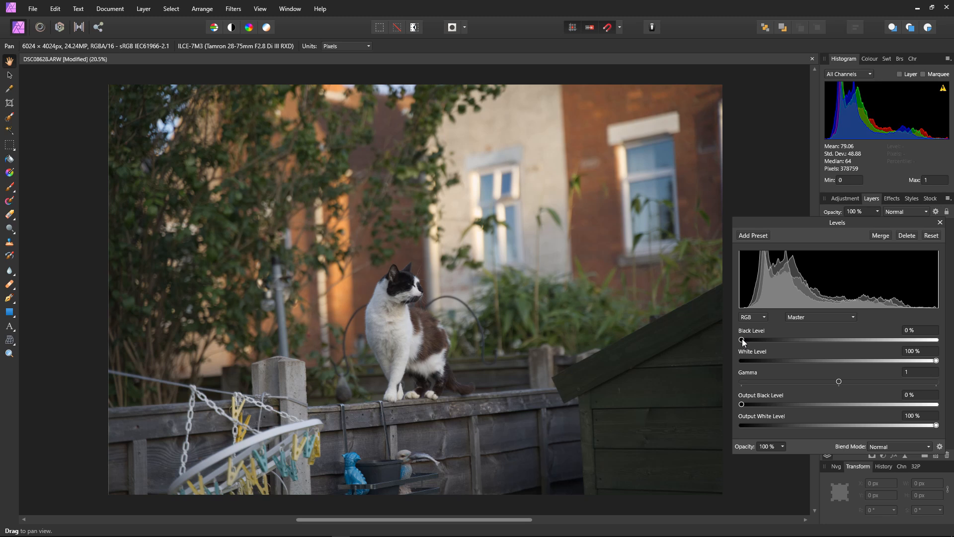
# Step: Set the Levels adjustment's black level to 6% and its white level to 87%
pyautogui.moveTo(742, 339); pyautogui.dragTo(751, 339)
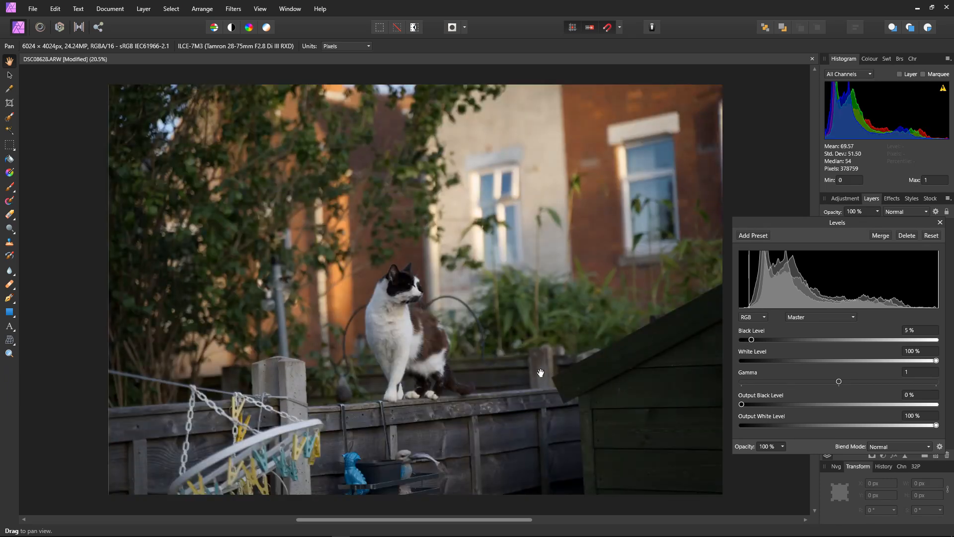
pyautogui.moveTo(751, 340); pyautogui.dragTo(755, 341)
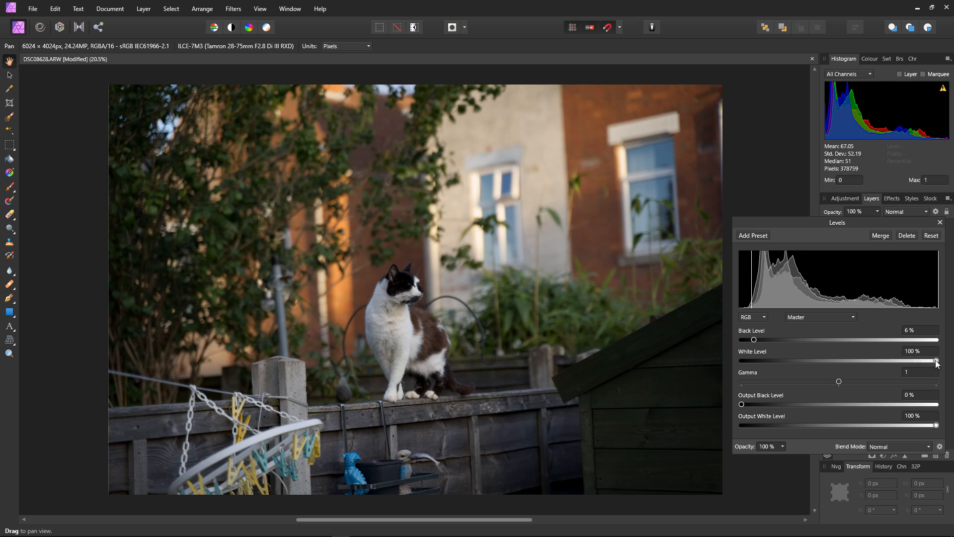
pyautogui.moveTo(937, 362); pyautogui.dragTo(917, 362)
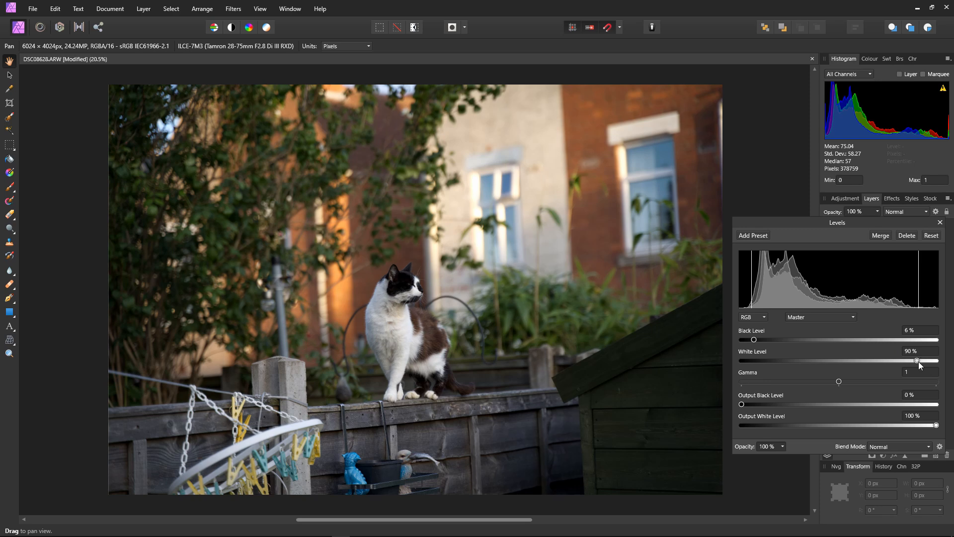
pyautogui.moveTo(919, 362); pyautogui.dragTo(912, 364)
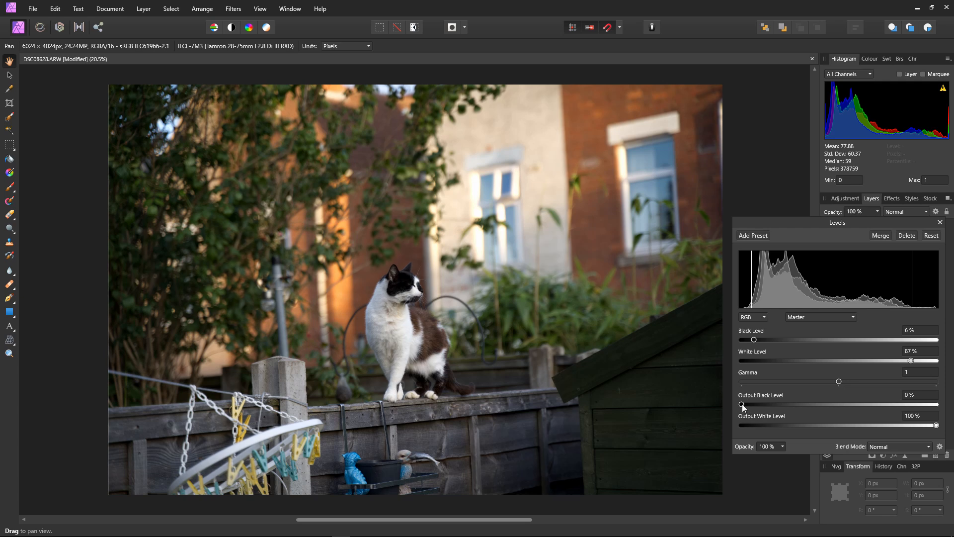
# Step: Try an output black level of 8%, return it to 0%, and lower the output white level
pyautogui.moveTo(758, 407)
pyautogui.mouseDown()
pyautogui.moveTo(741, 411)
pyautogui.moveTo(759, 407)
pyautogui.mouseUp()
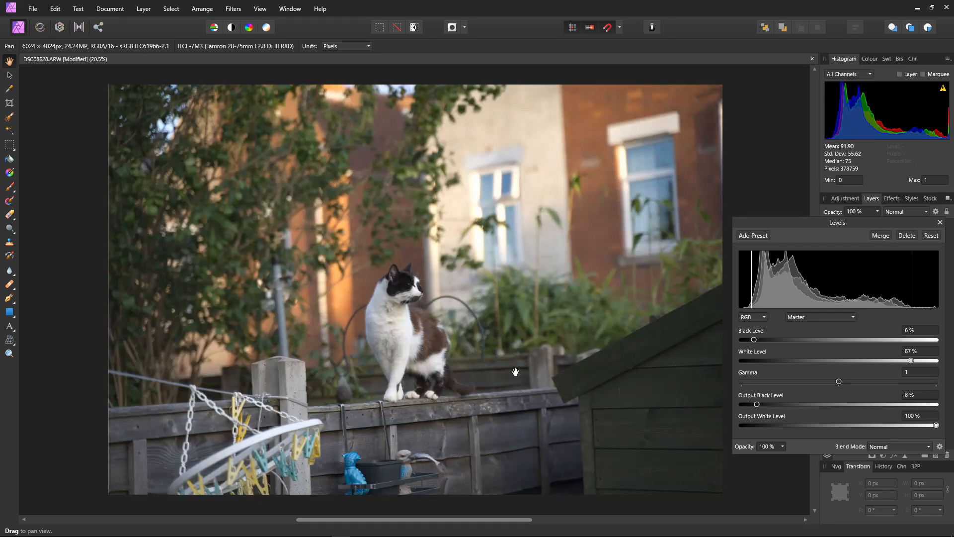
pyautogui.moveTo(756, 404); pyautogui.dragTo(749, 406)
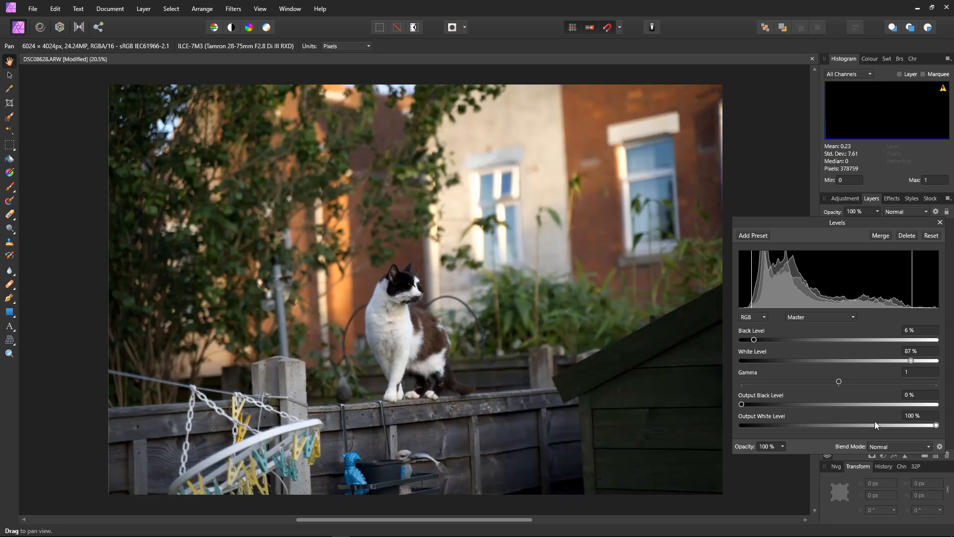
pyautogui.moveTo(937, 427); pyautogui.dragTo(911, 431)
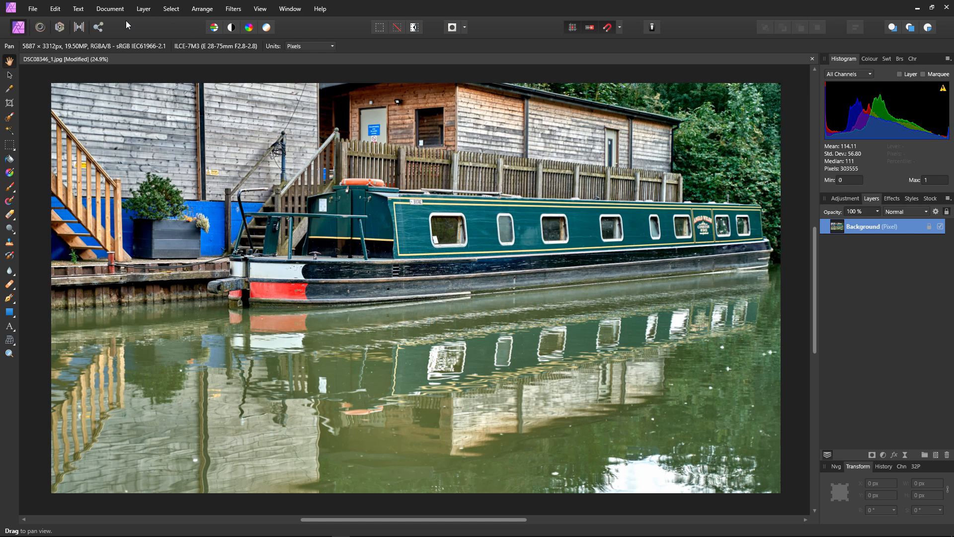
# Step: Resize the canal boat document to a height of 1080 px, keeping the aspect ratio locked and Bilinear resampling
pyautogui.click(110, 8)
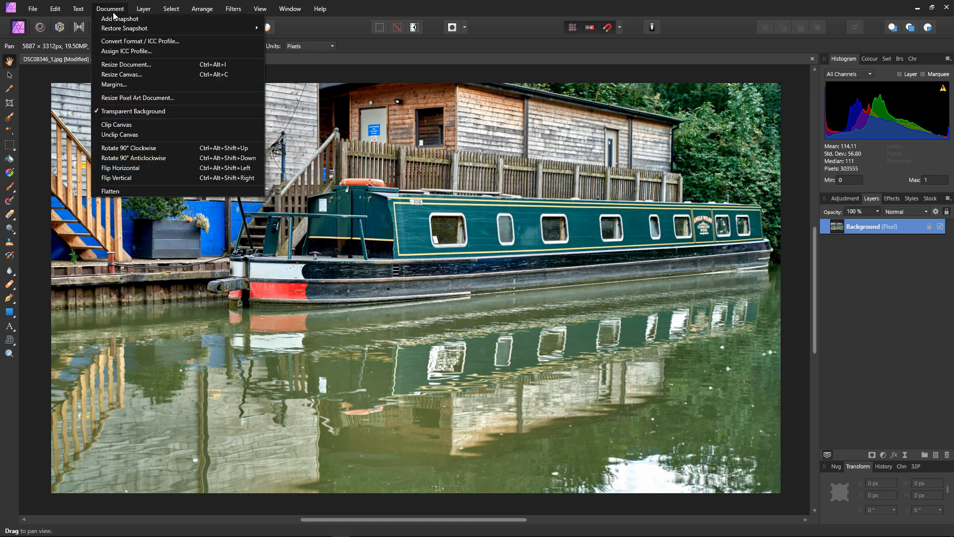
pyautogui.click(122, 64)
pyautogui.click(523, 231)
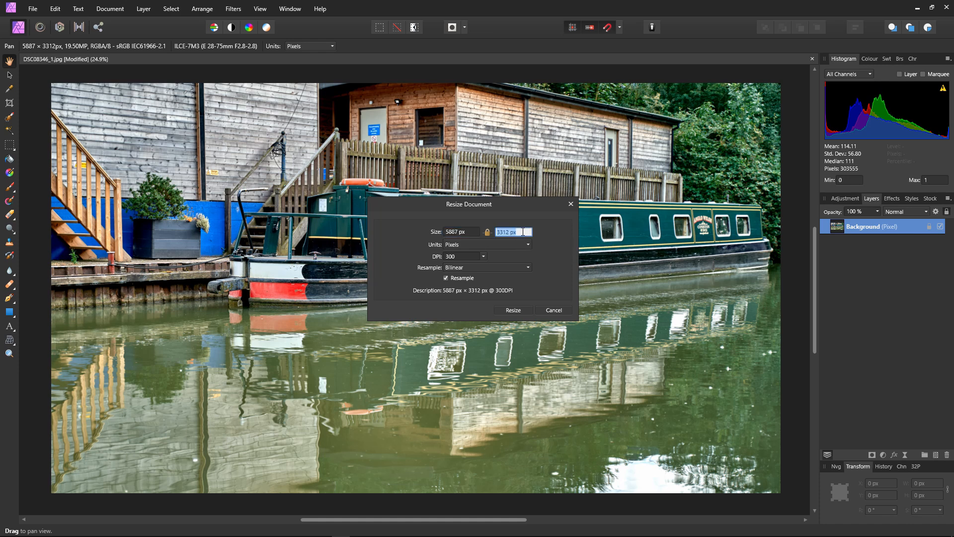
pyautogui.write('1080')
pyautogui.press('Tab')
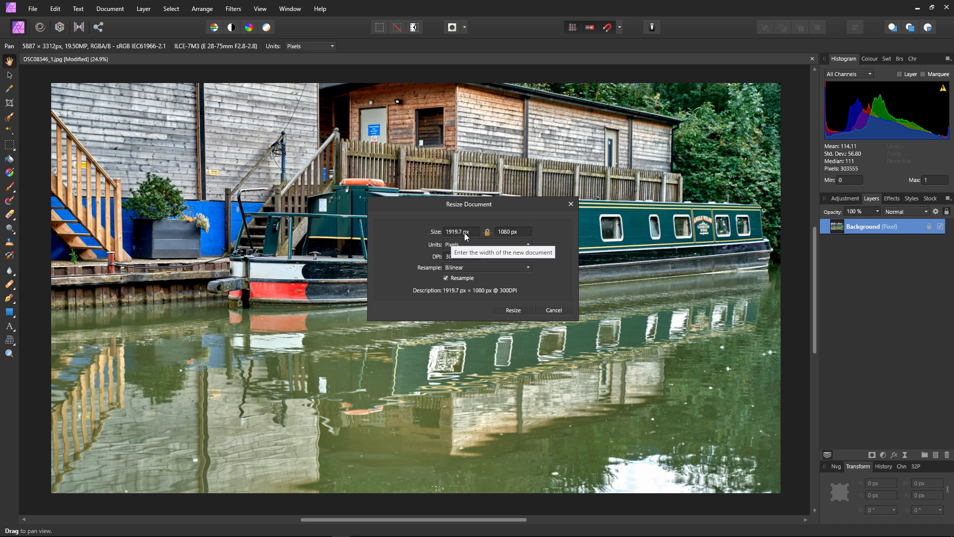
pyautogui.click(514, 311)
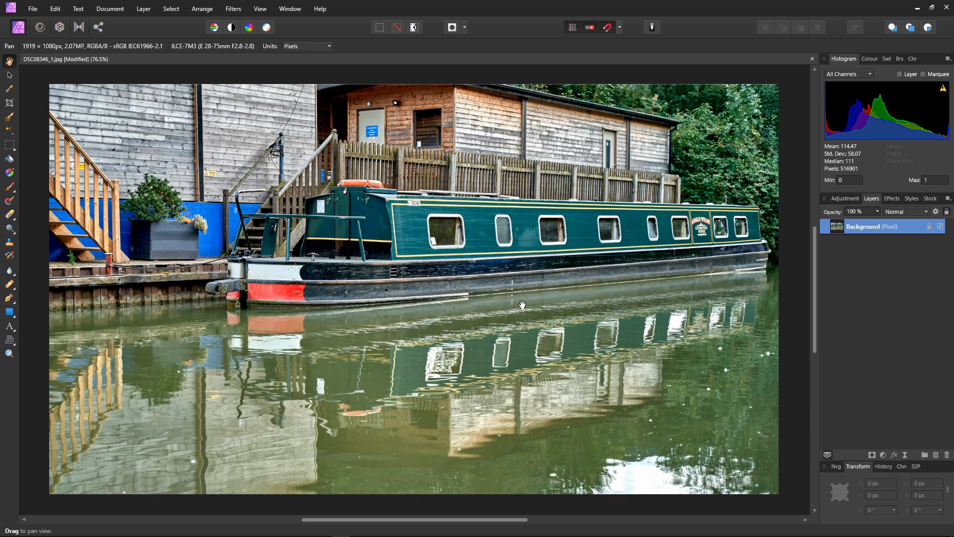
# Step: Open the canal boat photo in the Tone Mapping Persona and set the tone compression to 0%
pyautogui.click(77, 29)
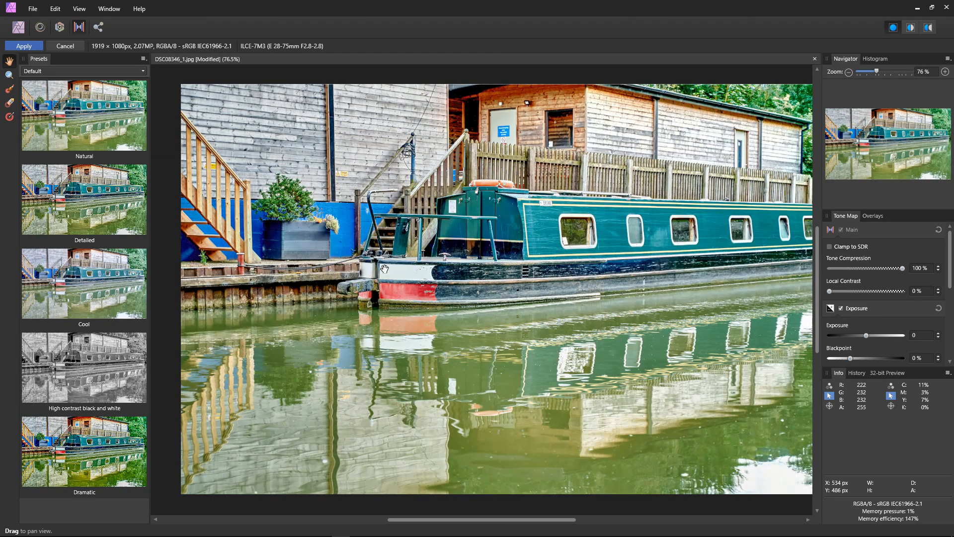
pyautogui.moveTo(902, 267); pyautogui.dragTo(816, 266)
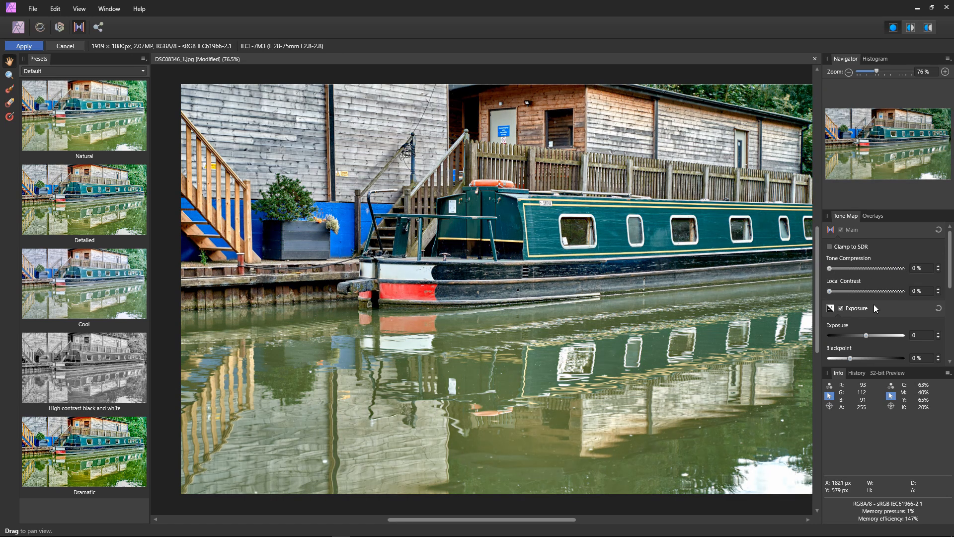
# Step: Enable Detail Refinement for the boat photo with an amount of 55% and a radius of 26%
pyautogui.moveTo(950, 262); pyautogui.dragTo(950, 326)
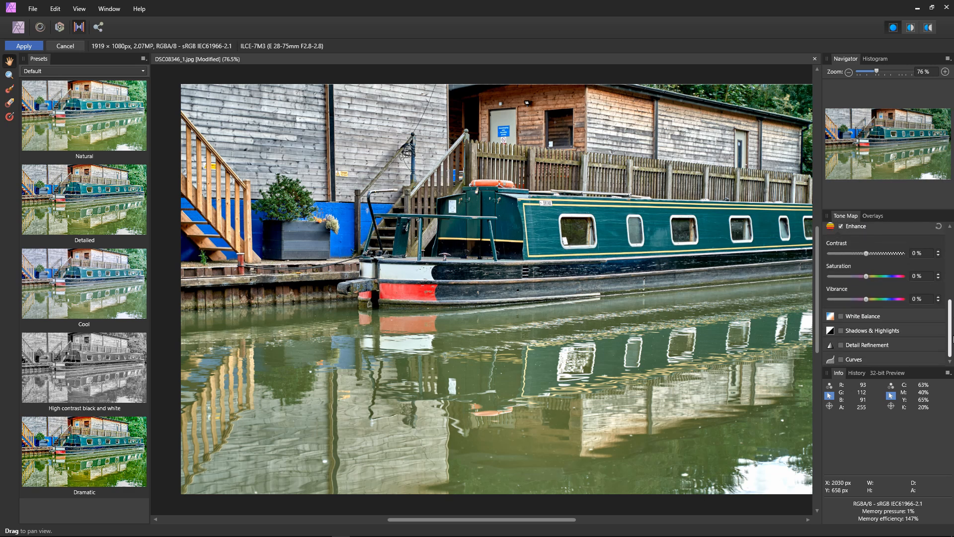
pyautogui.click(906, 342)
pyautogui.scroll(-2, 913, 333)
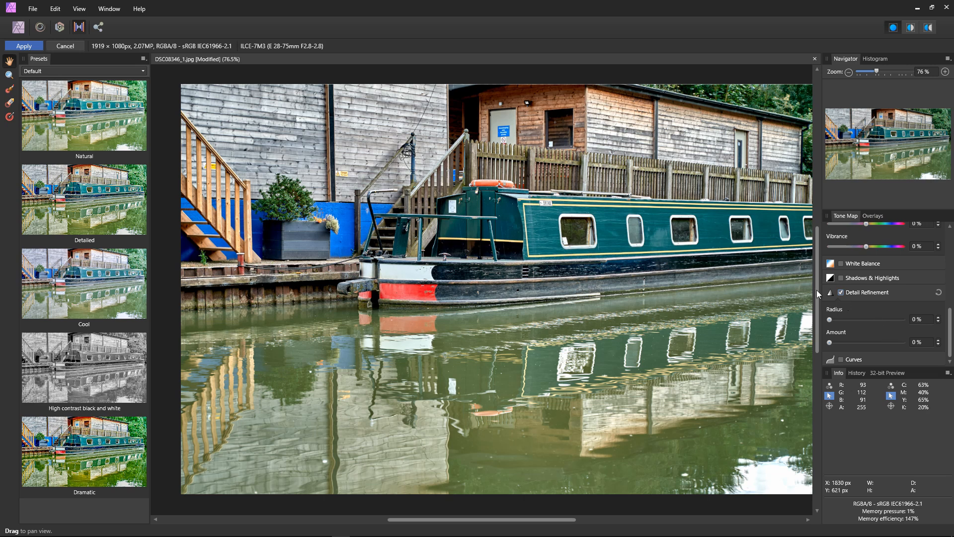
pyautogui.scroll(3, 685, 270)
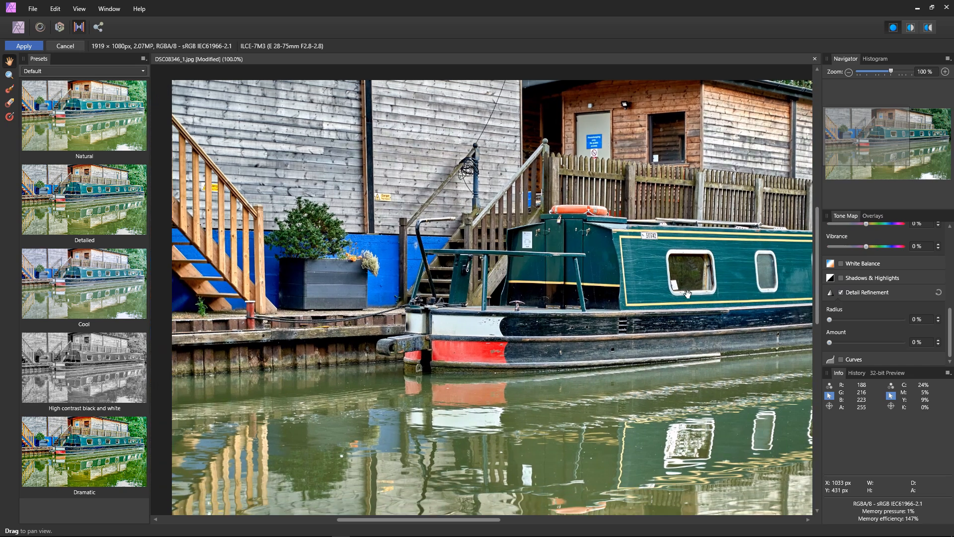
pyautogui.moveTo(688, 294); pyautogui.dragTo(694, 294)
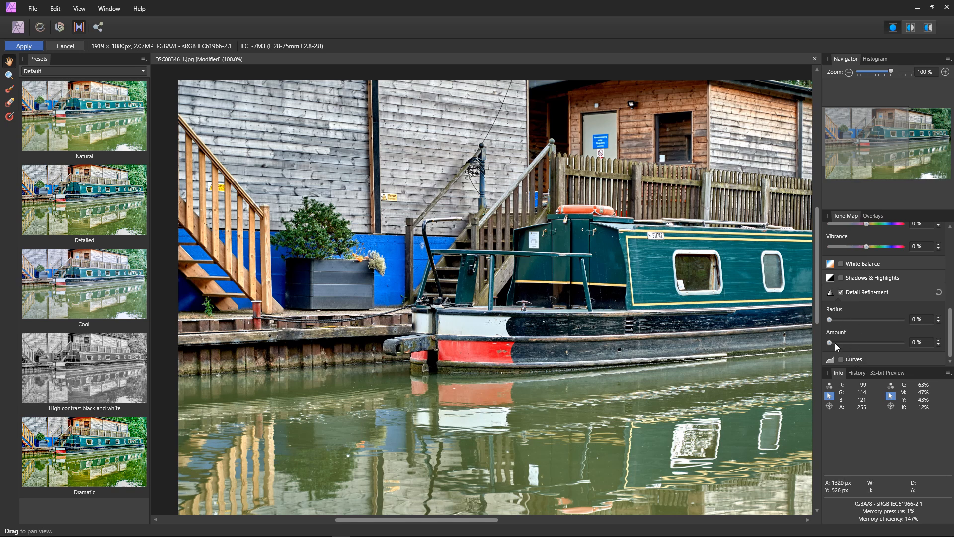
pyautogui.moveTo(832, 342); pyautogui.dragTo(862, 345)
pyautogui.moveTo(830, 320); pyautogui.dragTo(839, 321)
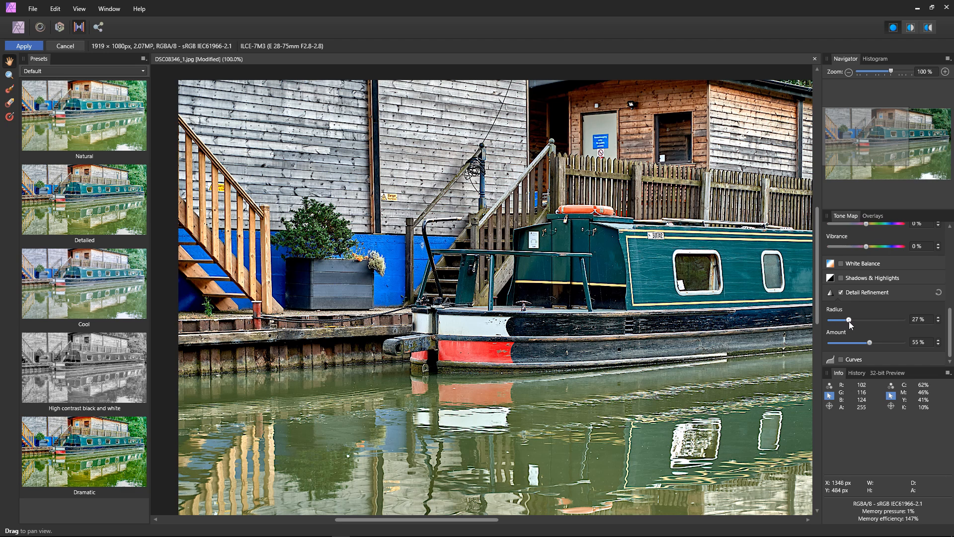
pyautogui.moveTo(849, 321); pyautogui.dragTo(848, 321)
pyautogui.scroll(3, 641, 260)
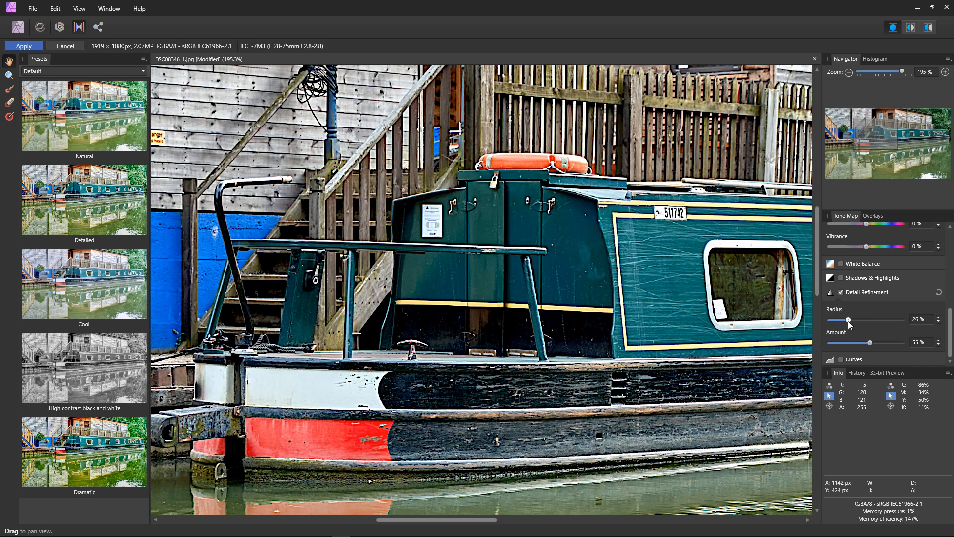
# Step: Set the boat photo's Detail Refinement to a radius of 25% and an amount of 52%, and apply the tone mapping
pyautogui.moveTo(849, 319); pyautogui.dragTo(862, 347)
pyautogui.moveTo(846, 321); pyautogui.dragTo(839, 320)
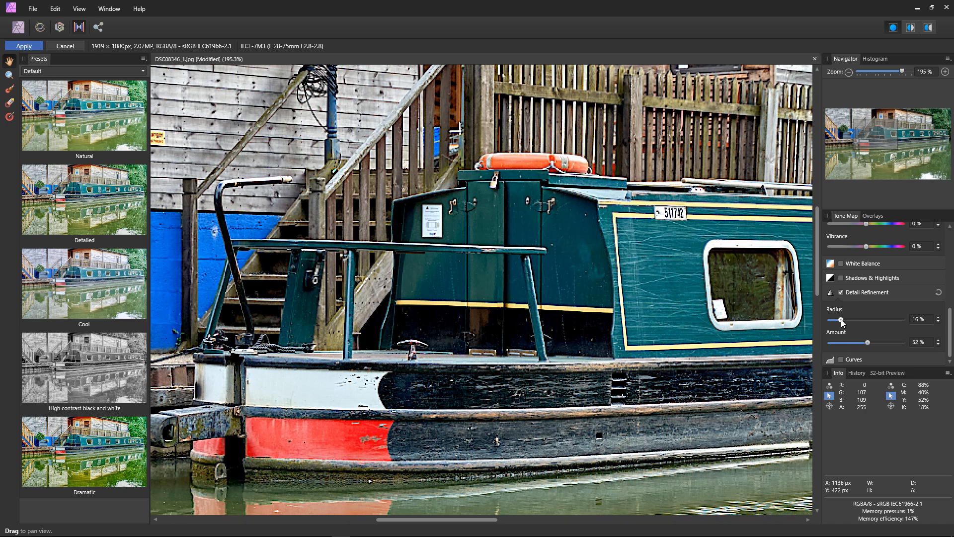
pyautogui.moveTo(845, 319); pyautogui.dragTo(846, 320)
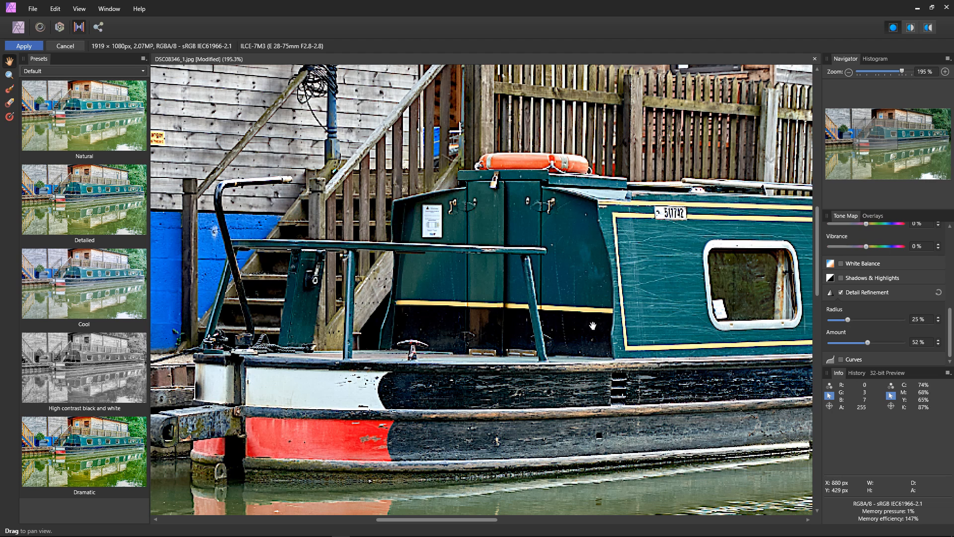
pyautogui.click(23, 45)
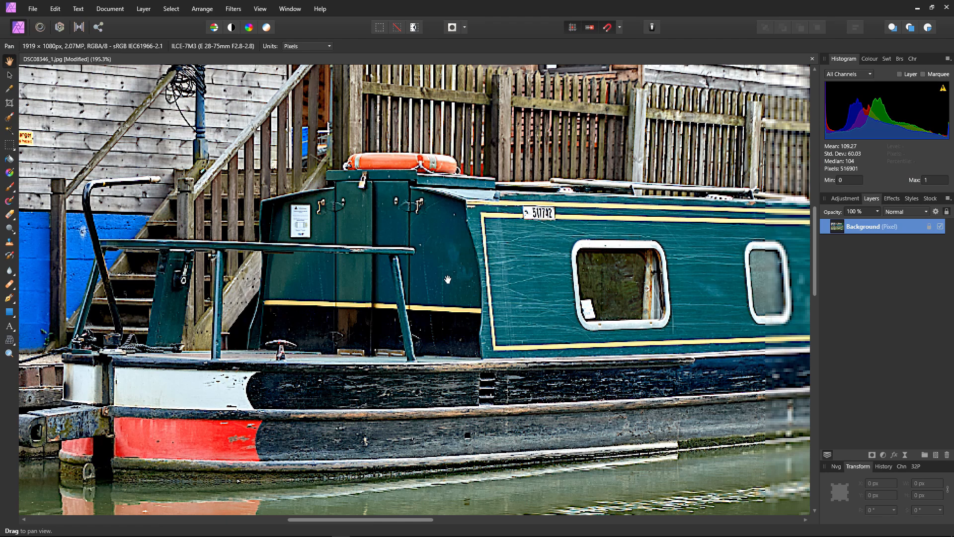
pyautogui.scroll(-5, 447, 280)
pyautogui.moveTo(562, 318); pyautogui.dragTo(510, 269)
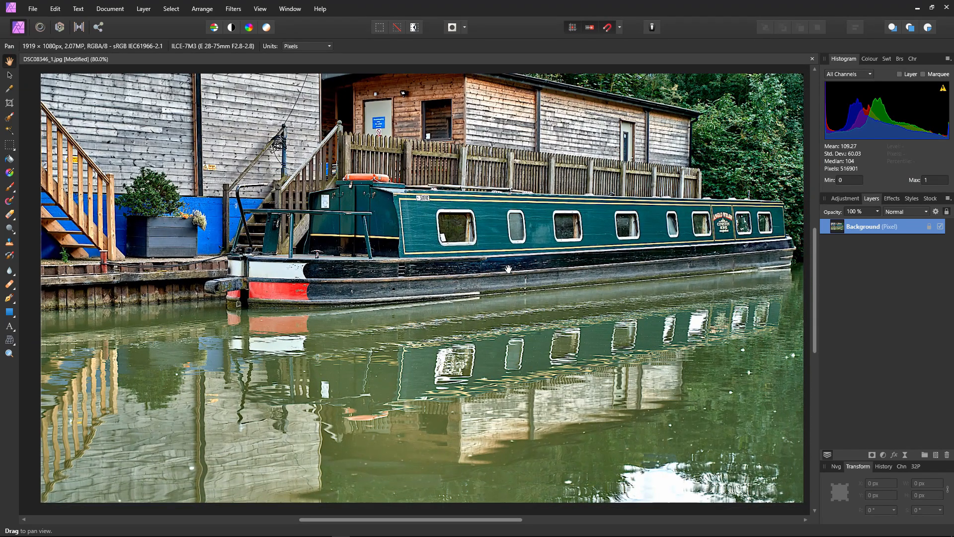
# Step: Reopen the boat photo in the Tone Mapping Persona and look through the tone map settings
pyautogui.click(40, 9)
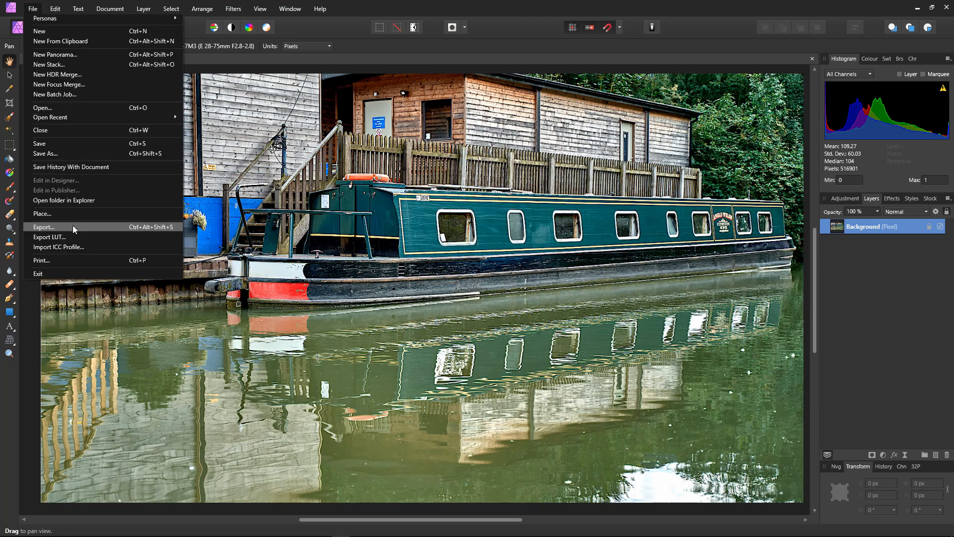
pyautogui.click(520, 43)
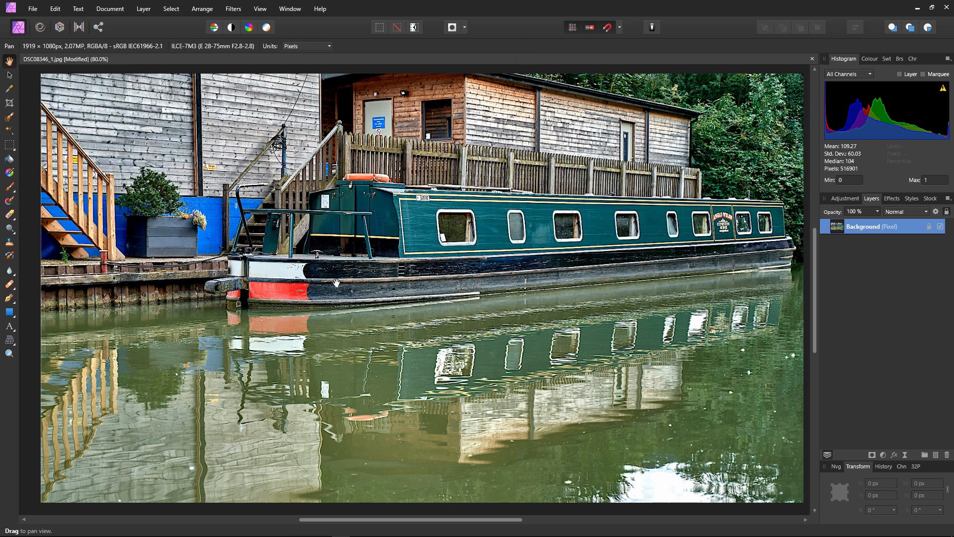
pyautogui.click(79, 27)
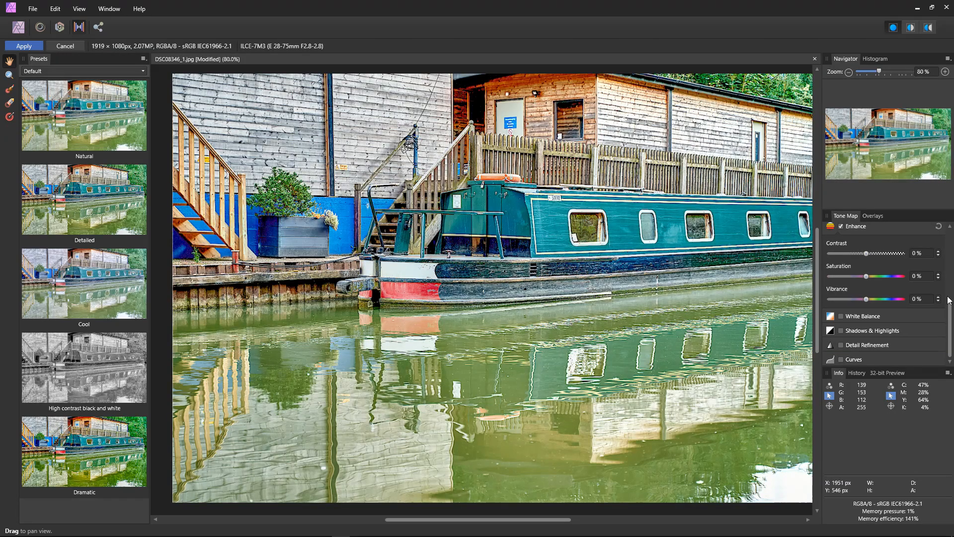
pyautogui.moveTo(949, 299); pyautogui.dragTo(950, 252)
pyautogui.scroll(-3, 902, 341)
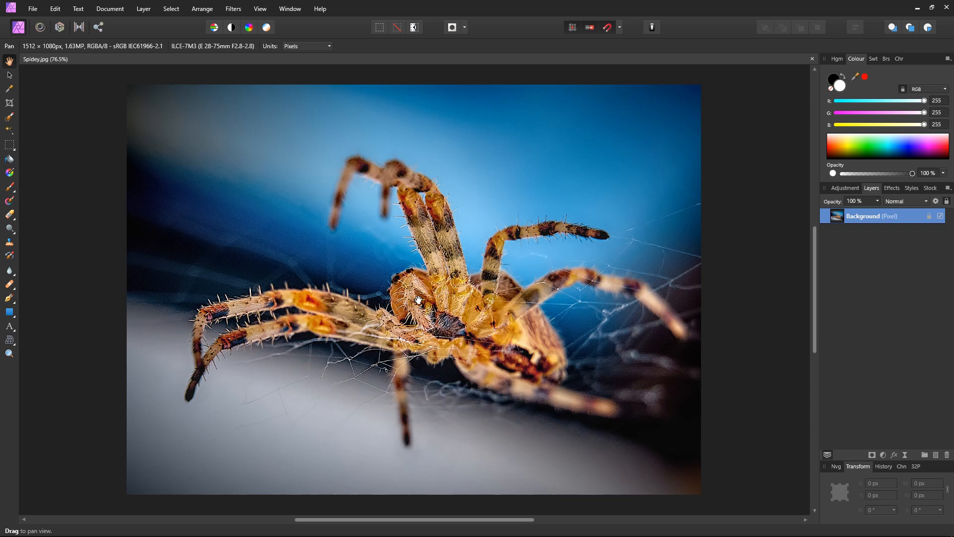
# Step: Start resizing the spider photo's canvas with a centre anchor and the aspect ratio unlocked
pyautogui.click(109, 10)
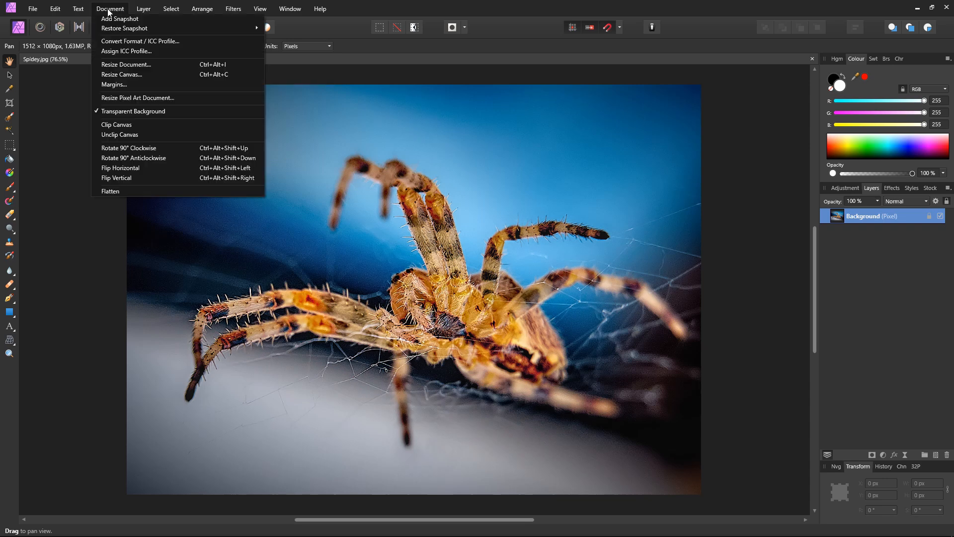
pyautogui.click(123, 74)
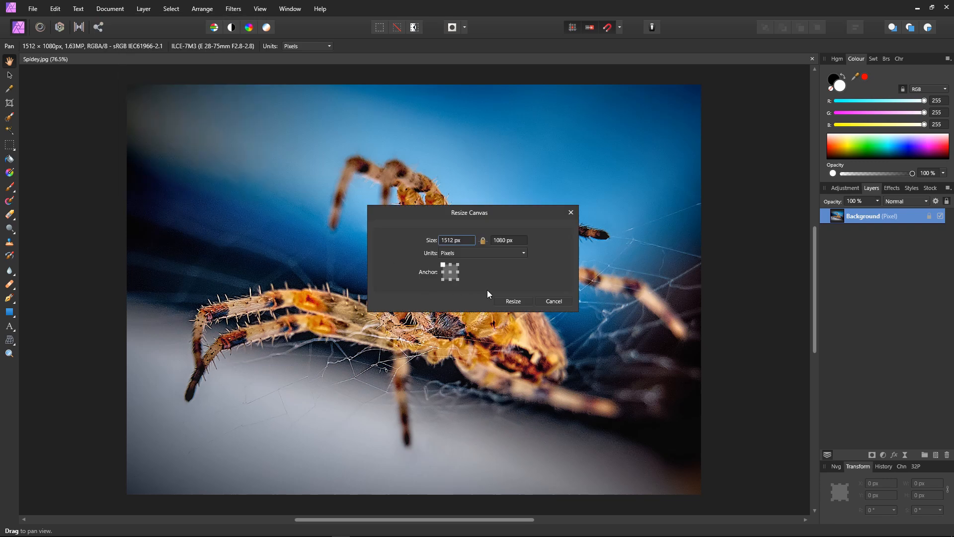
pyautogui.click(451, 272)
pyautogui.click(482, 242)
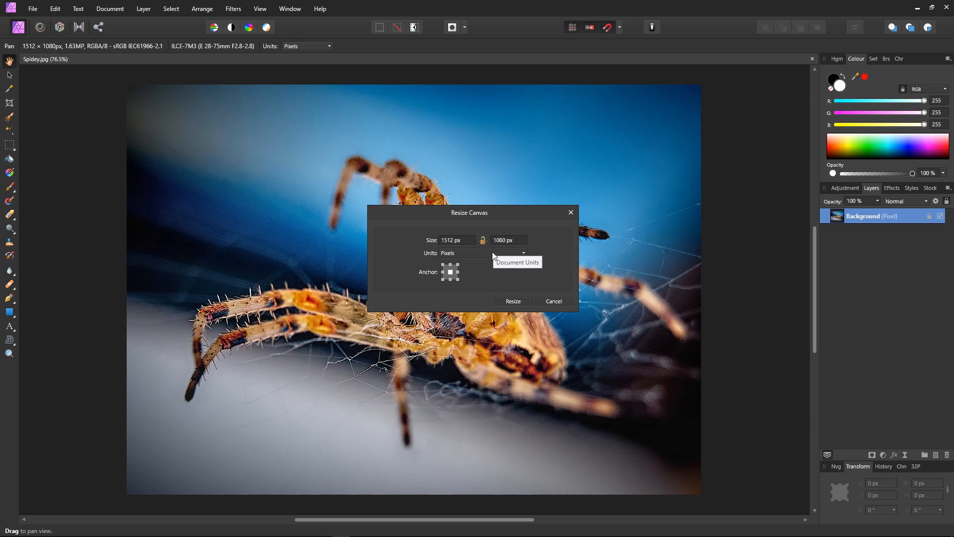
# Step: Enlarge the canvas by 64 px in both width and height, to 1576 × 1144 px
pyautogui.click(467, 241)
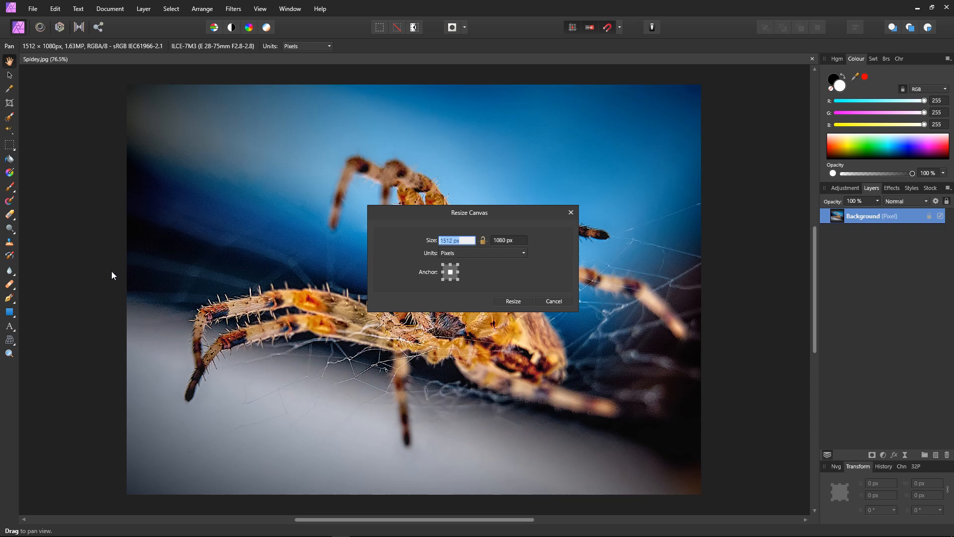
pyautogui.click(465, 242)
pyautogui.press('BackSpace')
pyautogui.press('BackSpace')
pyautogui.press('BackSpace')
pyautogui.write('+64')
pyautogui.click(515, 240)
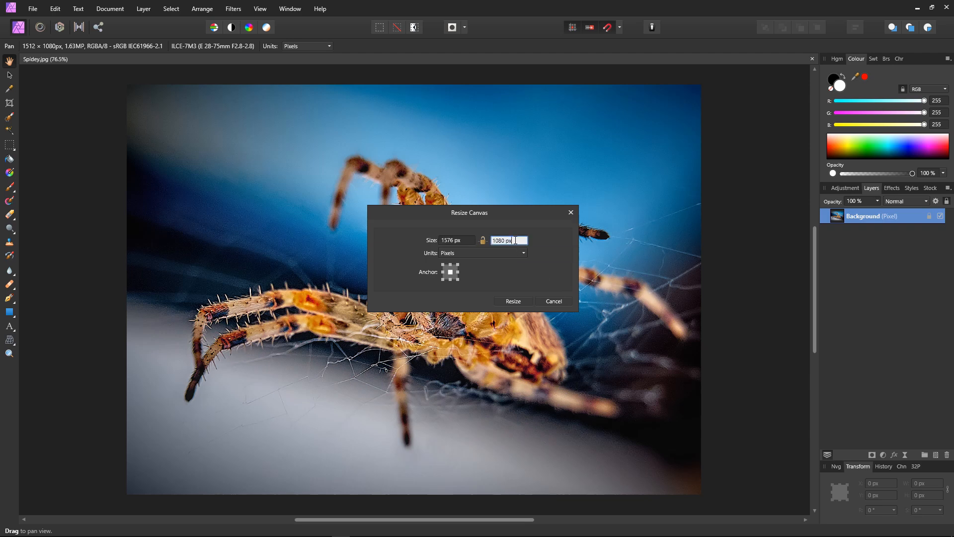
pyautogui.write('+64')
pyautogui.click(513, 301)
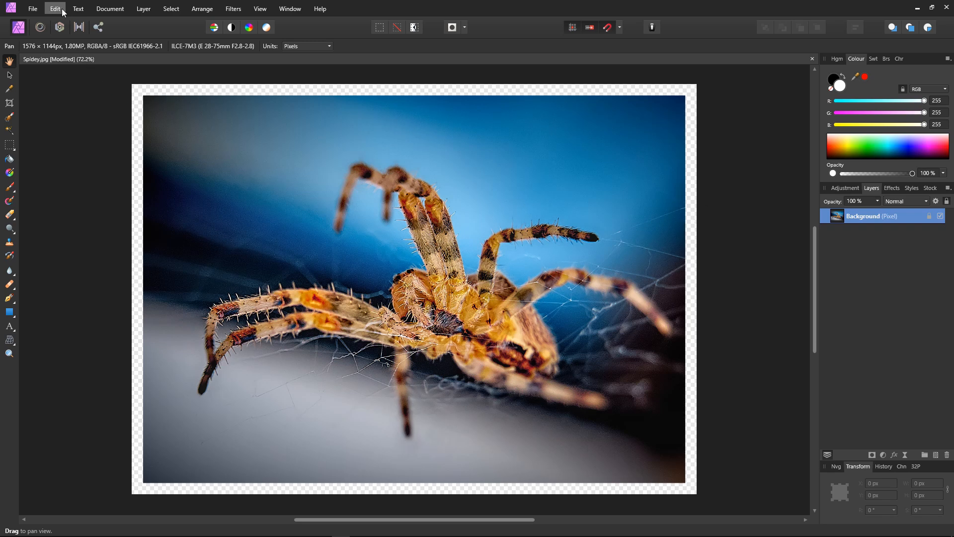
# Step: Add a white fill layer beneath the spider photo's Background layer as a border and vary its colour
pyautogui.click(143, 10)
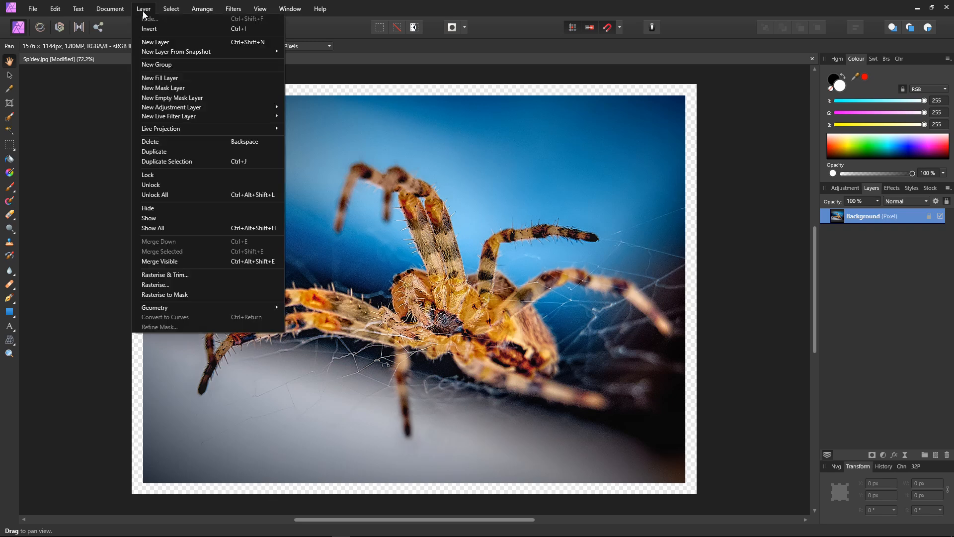
pyautogui.click(162, 78)
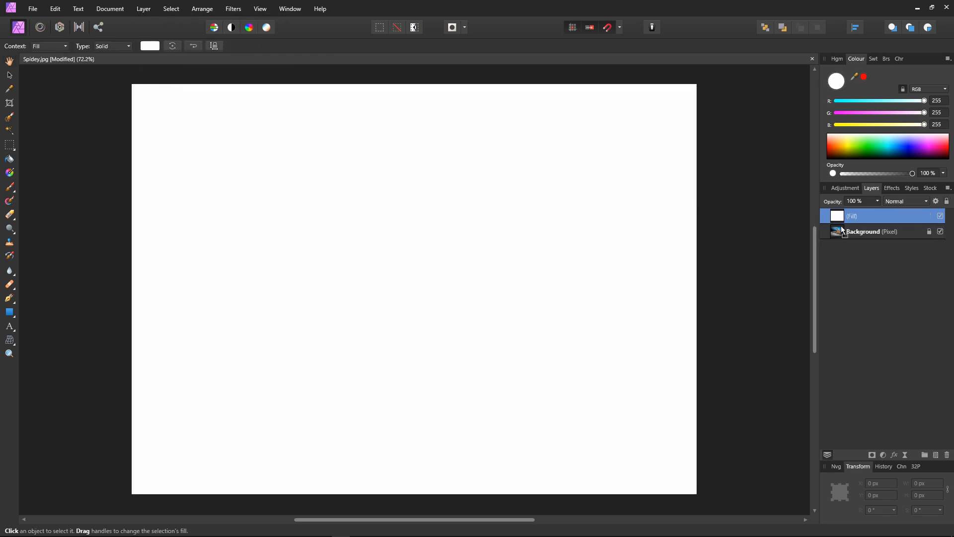
pyautogui.moveTo(842, 228); pyautogui.dragTo(840, 250)
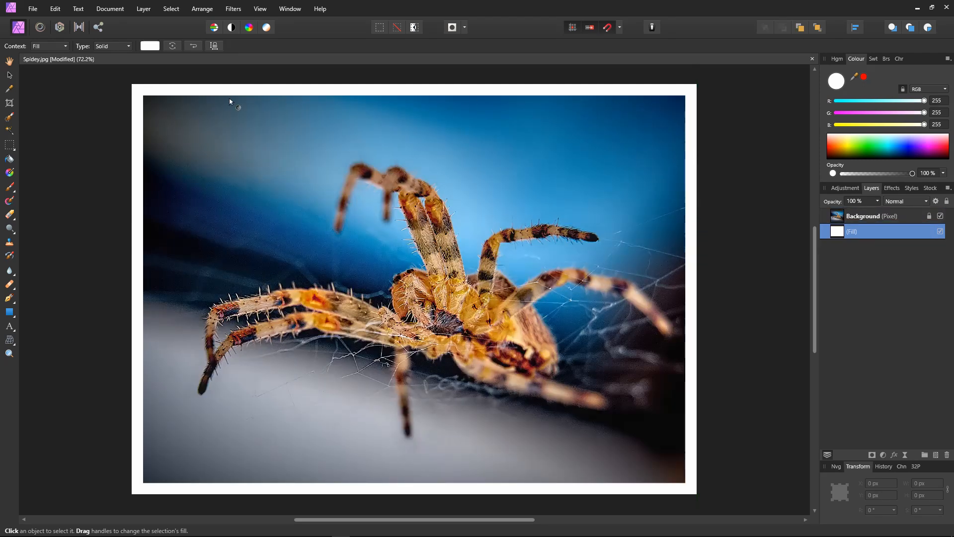
pyautogui.moveTo(860, 151); pyautogui.dragTo(814, 121)
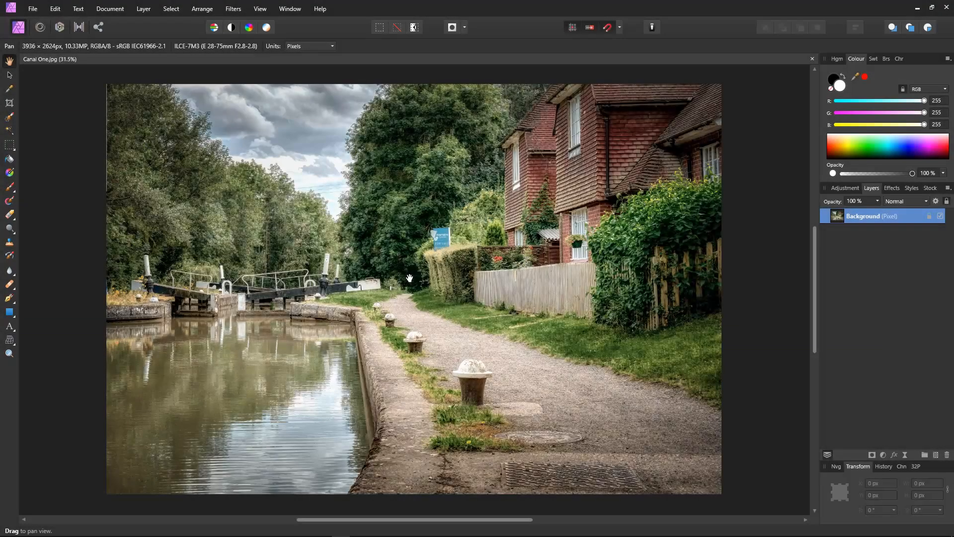
# Step: Add a Brightness / Contrast adjustment to the canal photo and try brightness at 100% and -100% and contrast at -100%
pyautogui.click(884, 455)
pyautogui.click(870, 269)
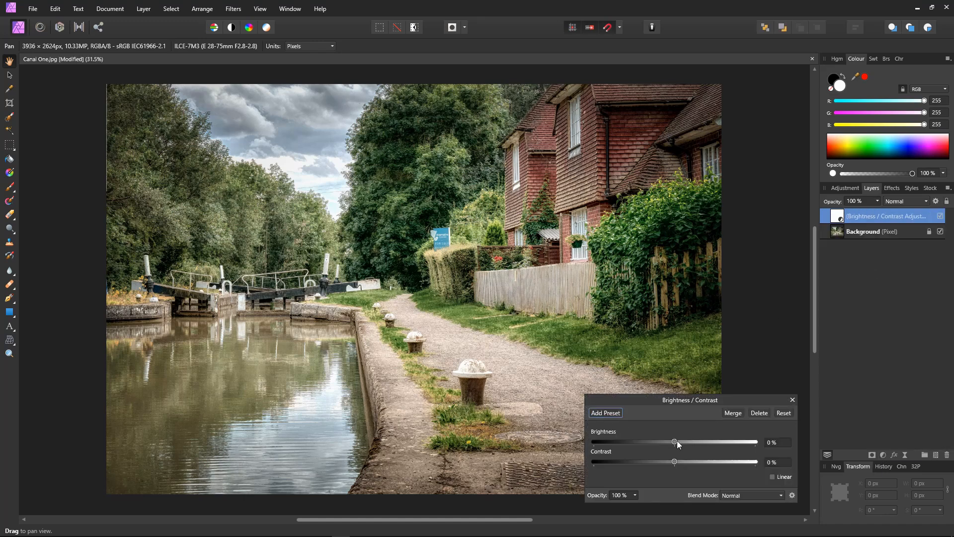
pyautogui.moveTo(676, 441); pyautogui.dragTo(756, 450)
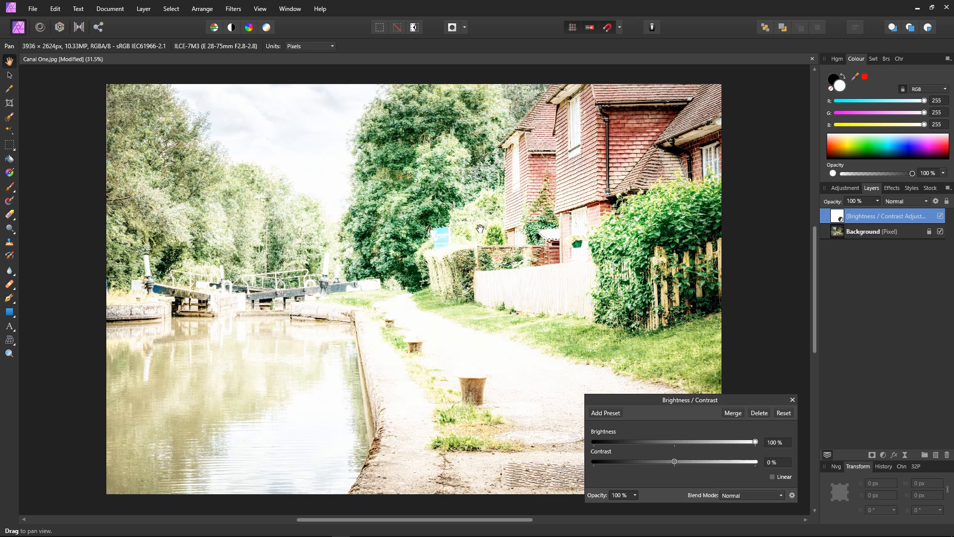
pyautogui.moveTo(752, 441); pyautogui.dragTo(595, 451)
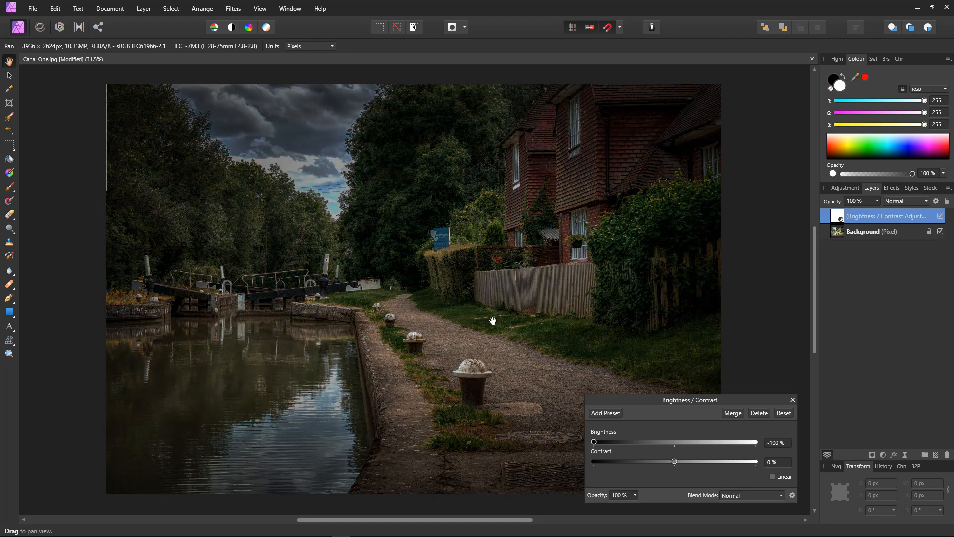
pyautogui.moveTo(596, 442); pyautogui.dragTo(596, 463)
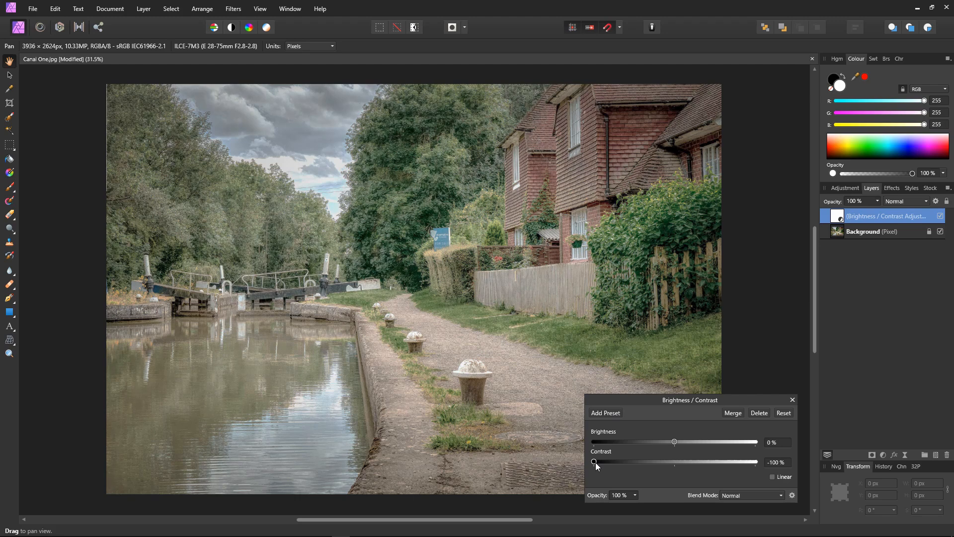
pyautogui.moveTo(595, 463); pyautogui.dragTo(675, 464)
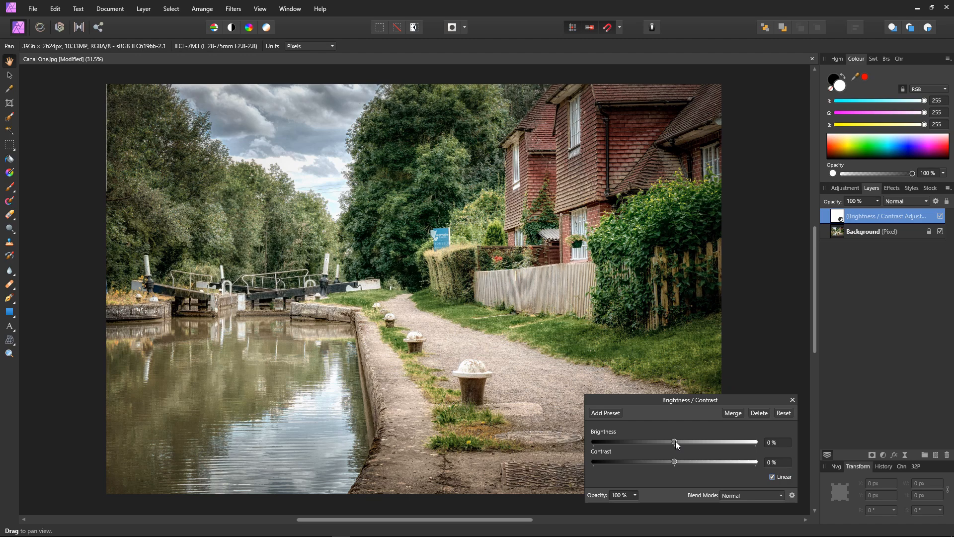
# Step: Compare 100% brightness with the Linear option on and off, and close the Brightness / Contrast settings
pyautogui.moveTo(676, 440); pyautogui.dragTo(759, 449)
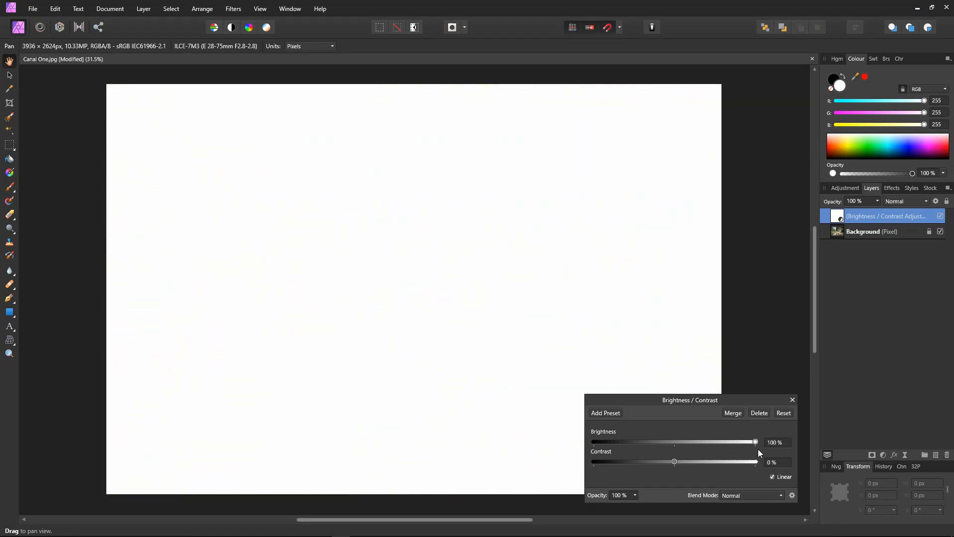
pyautogui.click(773, 477)
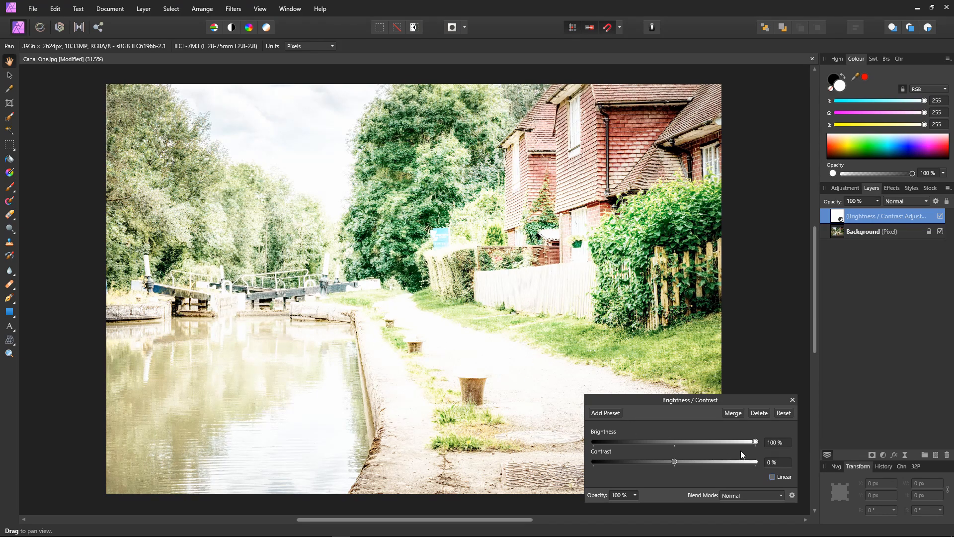
pyautogui.moveTo(755, 442); pyautogui.dragTo(734, 465)
pyautogui.moveTo(746, 464); pyautogui.dragTo(740, 443)
pyautogui.click(792, 400)
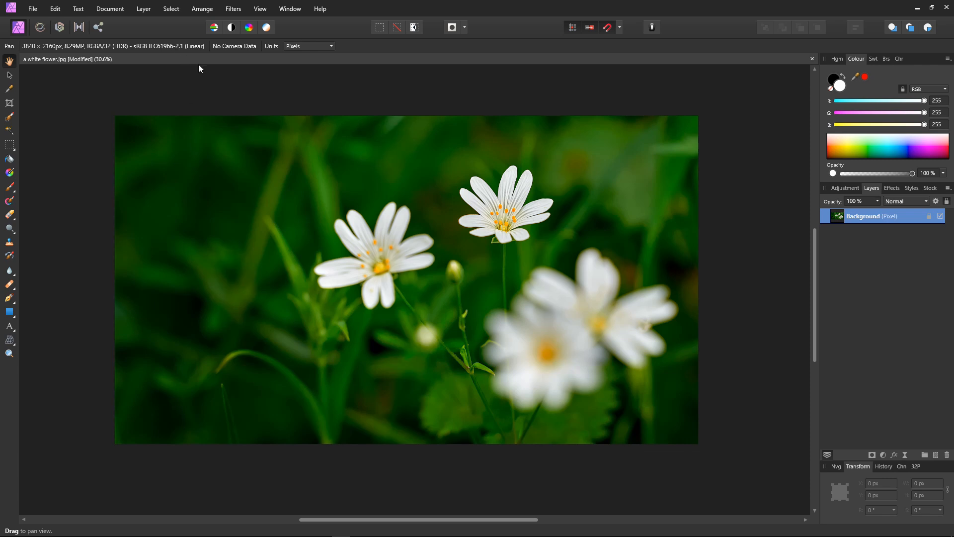
# Step: Check which Blur filters are available for the 32-bit white flower photo
pyautogui.click(234, 10)
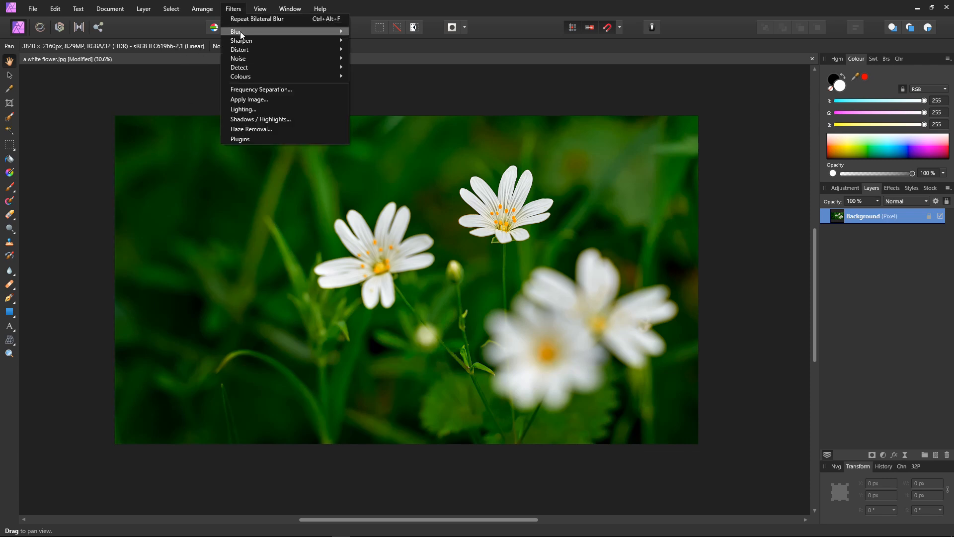
pyautogui.moveTo(241, 33)
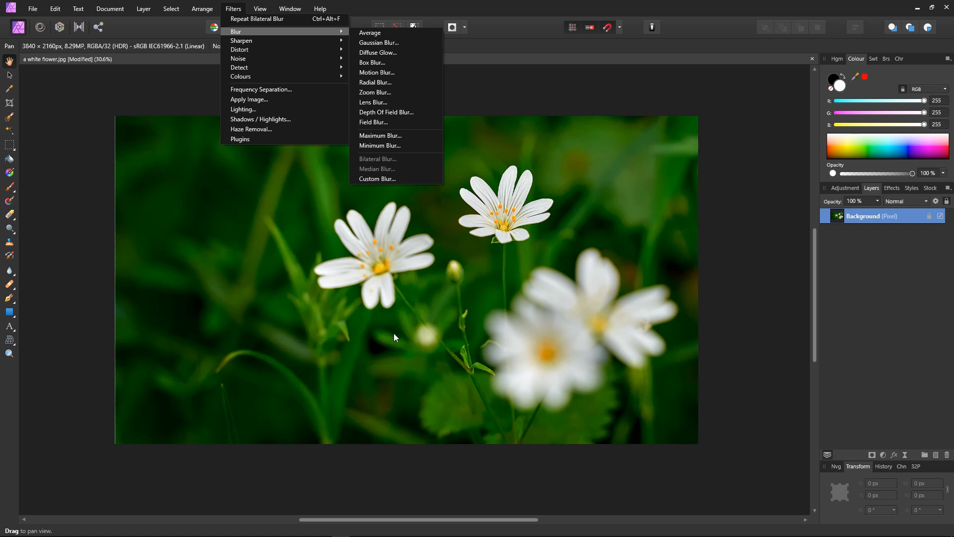
pyautogui.click(142, 97)
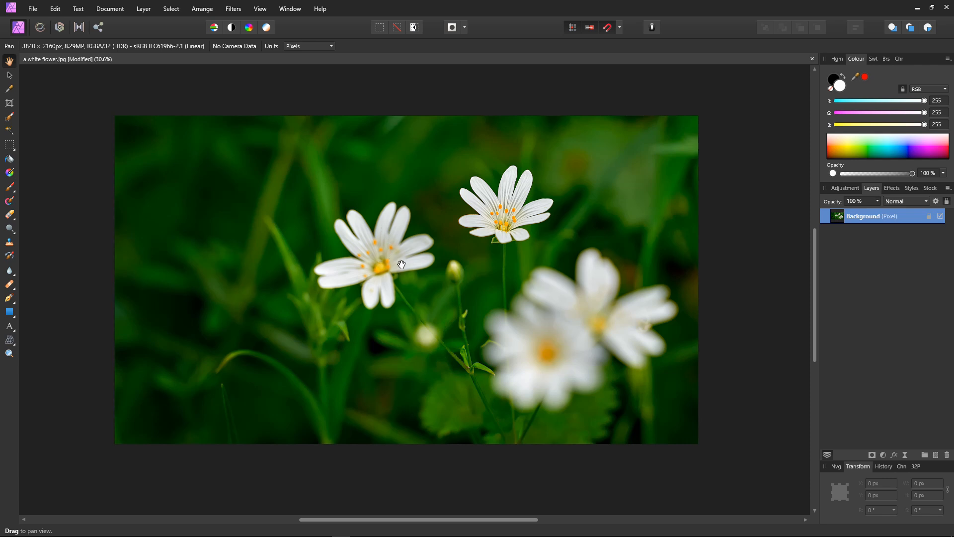
# Step: Convert the white flower document to RGB/16 with the sRGB IEC61966-2.1 profile and recheck the available Blur filters
pyautogui.click(111, 9)
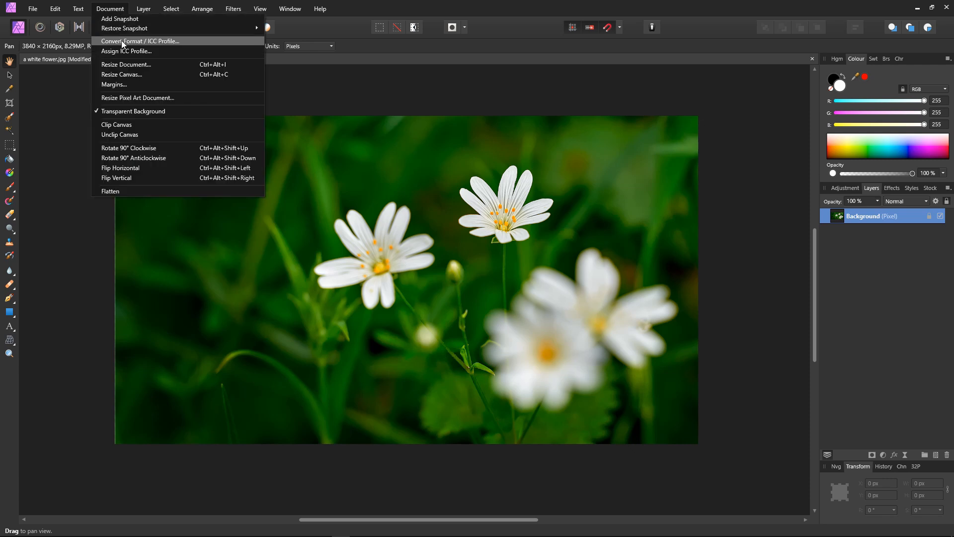
pyautogui.click(151, 42)
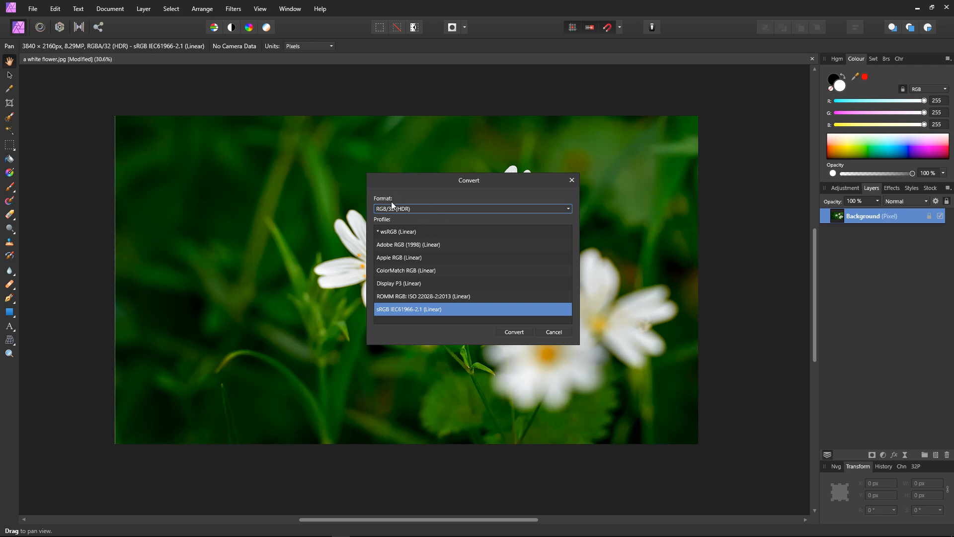
pyautogui.click(412, 213)
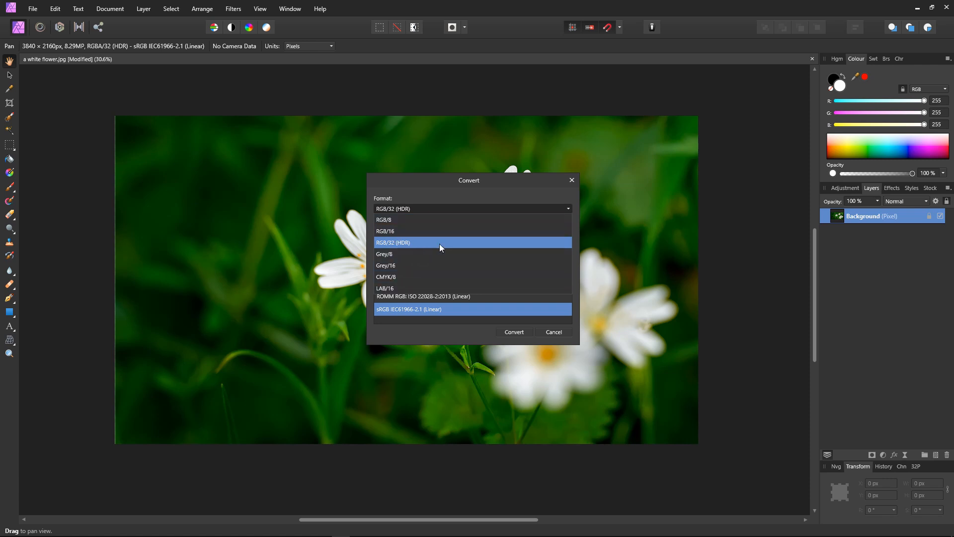
pyautogui.click(412, 231)
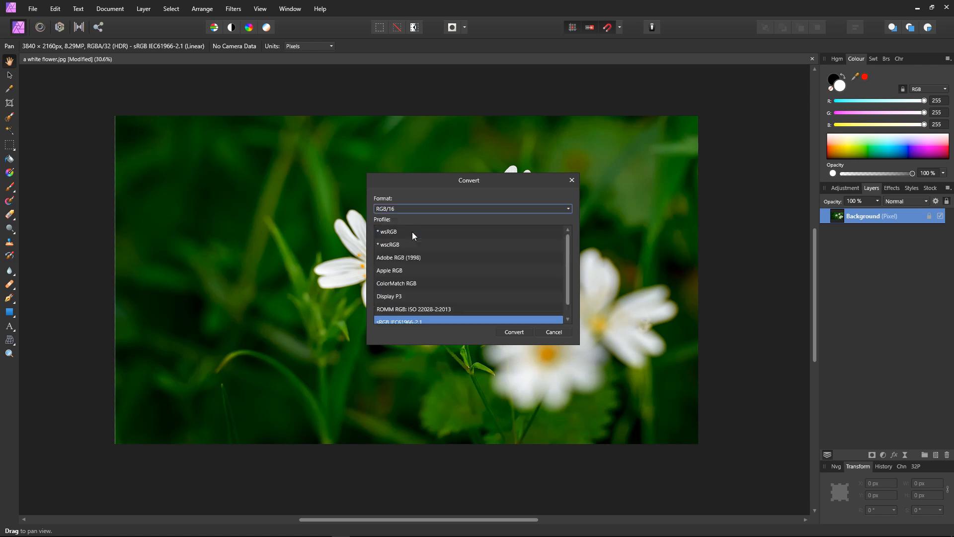
pyautogui.click(515, 332)
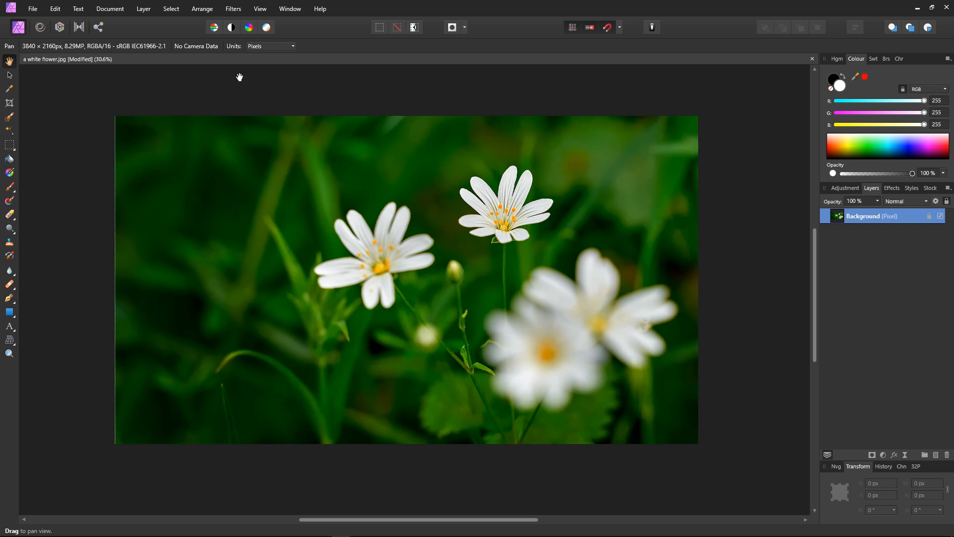
pyautogui.click(231, 11)
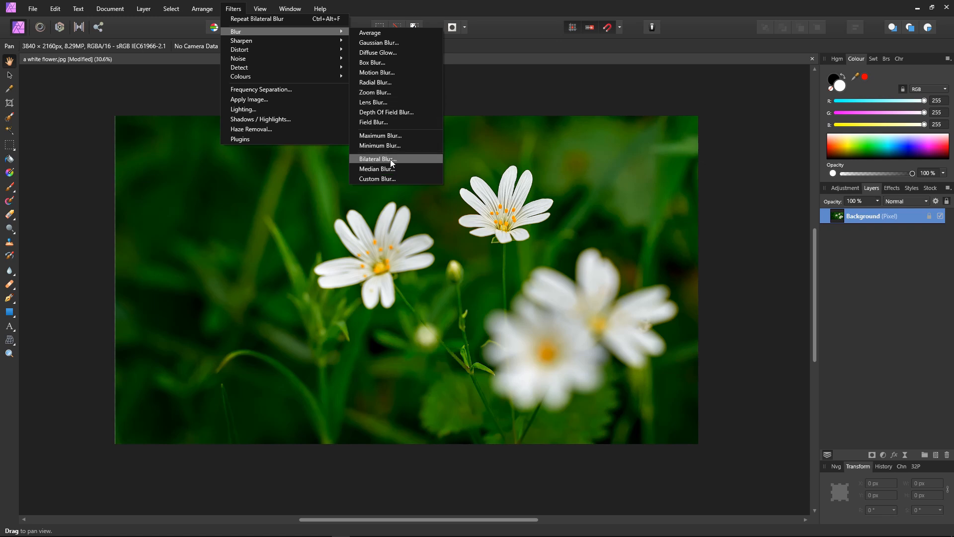
# Step: Apply a Bilateral Blur to the white flower photo with a radius of about 29.8 px and a tolerance of 12%
pyautogui.click(390, 159)
pyautogui.moveTo(741, 454); pyautogui.dragTo(714, 458)
pyautogui.moveTo(640, 473); pyautogui.dragTo(652, 479)
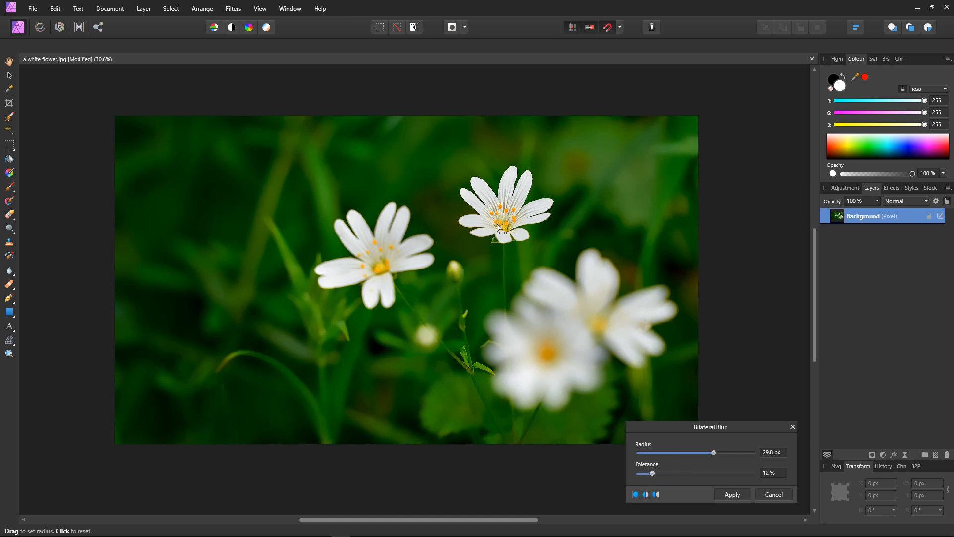
pyautogui.scroll(3, 506, 213)
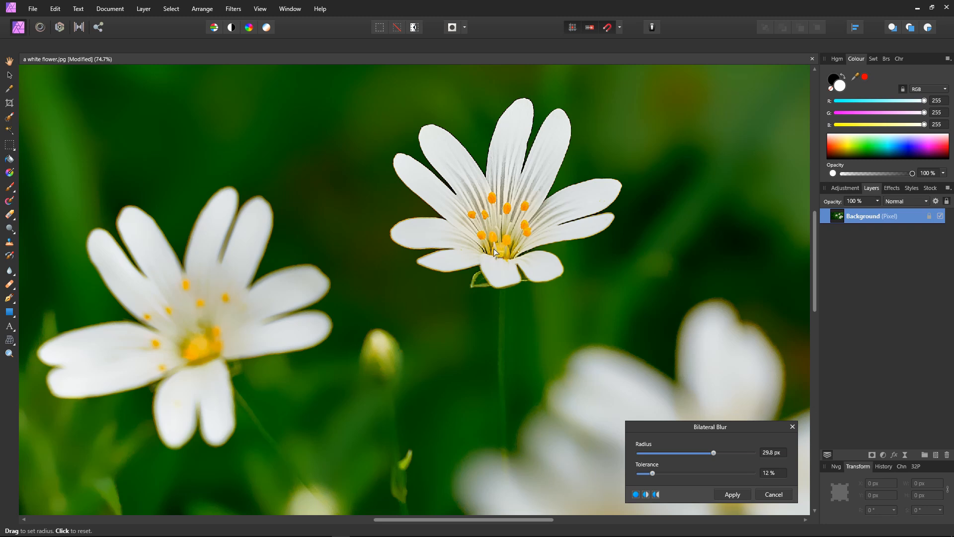
pyautogui.click(734, 495)
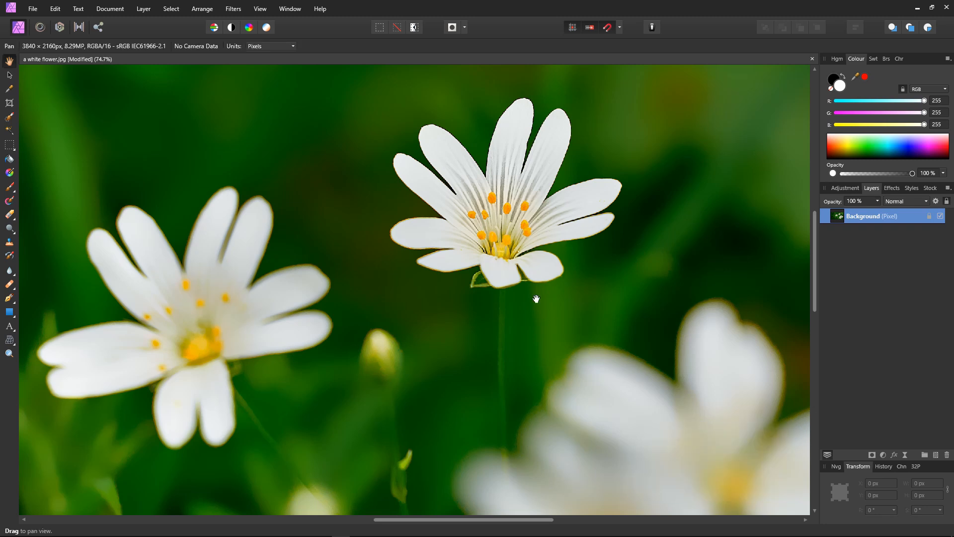
pyautogui.scroll(-5, 537, 299)
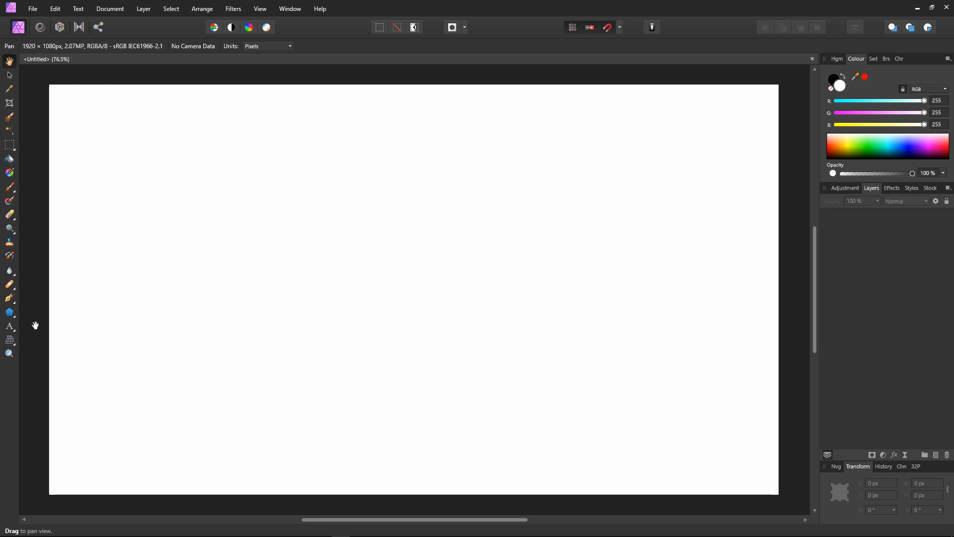
# Step: Draw a five-pointed star about 578 px wide and high on the blank canvas and move it to about X 671 px, Y 279 px
pyautogui.click(11, 317)
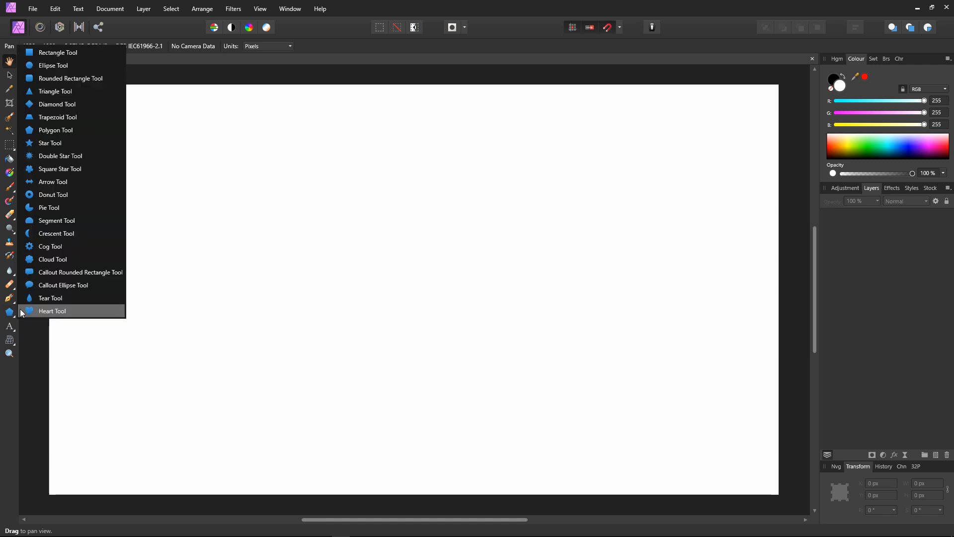
pyautogui.click(73, 143)
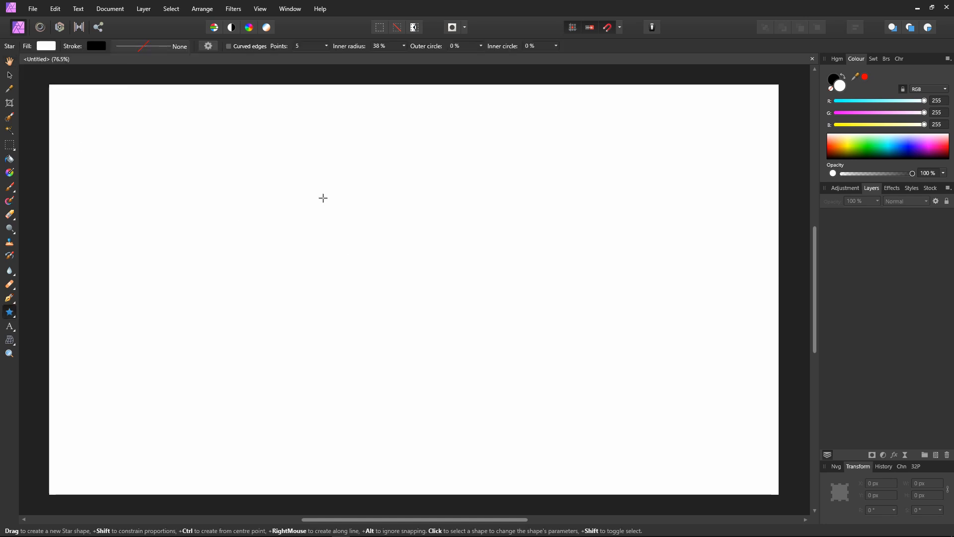
pyautogui.moveTo(322, 177); pyautogui.dragTo(570, 369)
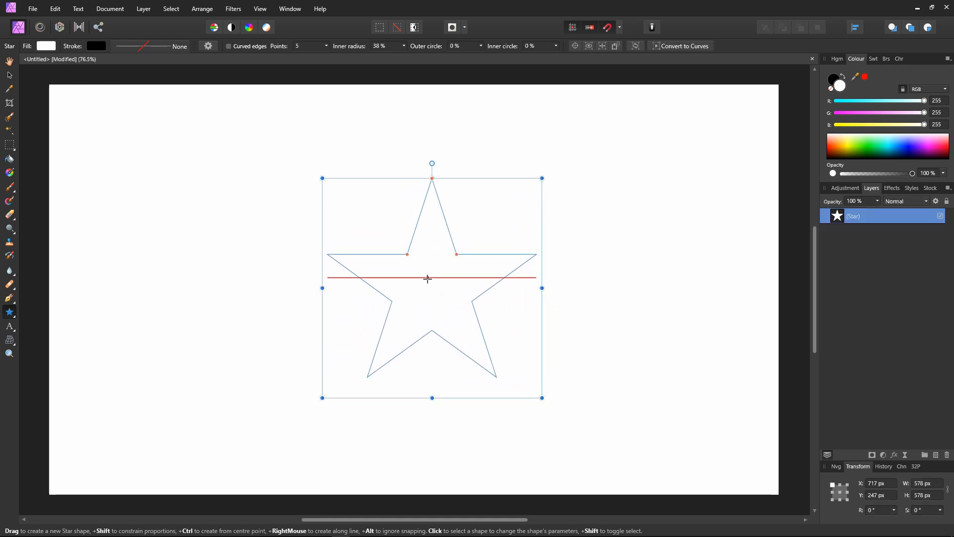
pyautogui.click(10, 75)
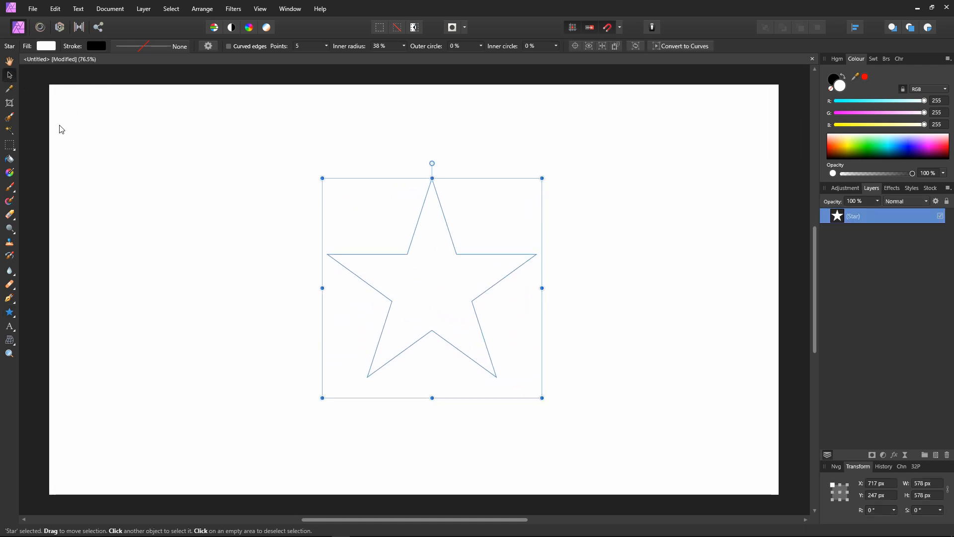
pyautogui.moveTo(431, 283); pyautogui.dragTo(415, 309)
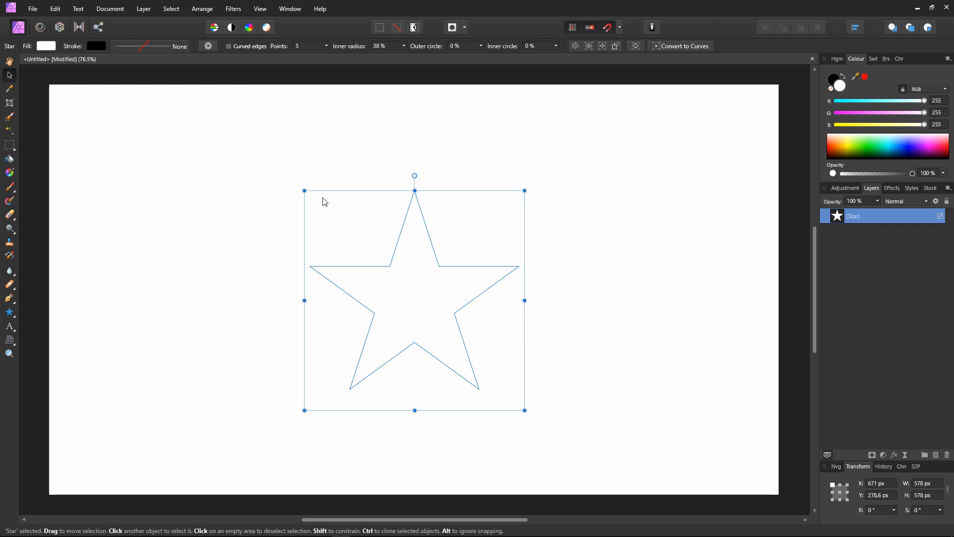
# Step: Fill the star with green, RGB 38, 219, 0
pyautogui.click(44, 47)
pyautogui.moveTo(63, 142)
pyautogui.mouseDown()
pyautogui.moveTo(70, 142)
pyautogui.moveTo(58, 149)
pyautogui.mouseUp()
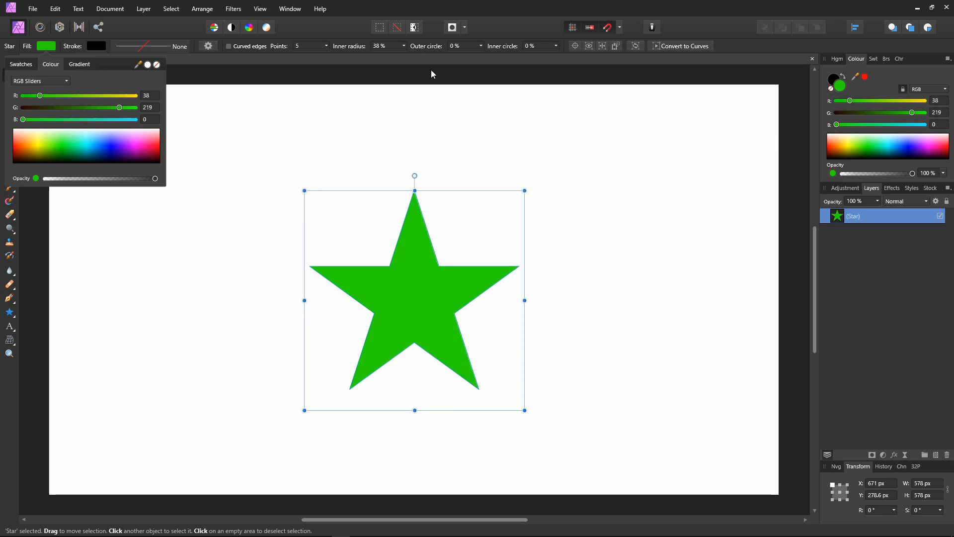
pyautogui.click(430, 289)
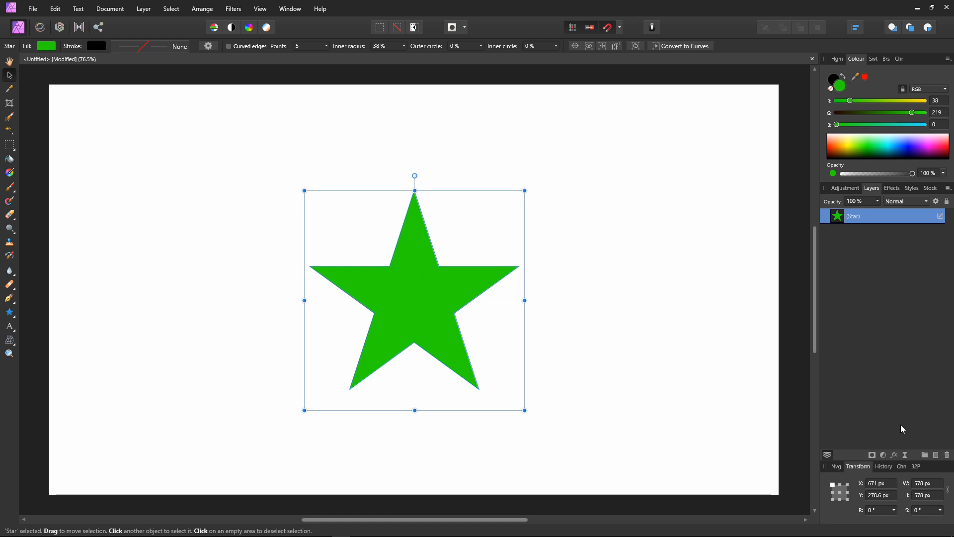
# Step: Add a solid blue Outline layer effect to the star, aligned outside with a radius of about 21.9 px
pyautogui.click(896, 457)
pyautogui.moveTo(487, 134); pyautogui.dragTo(686, 178)
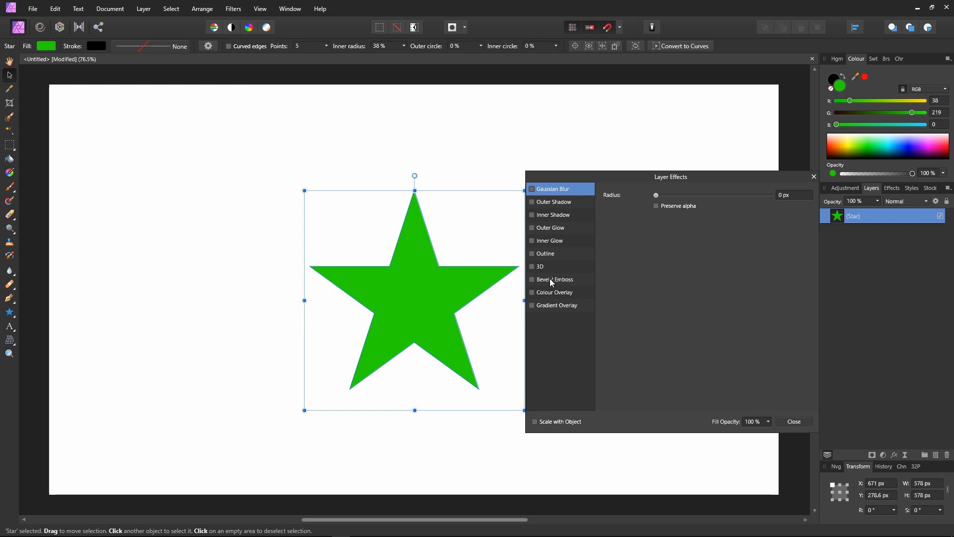
pyautogui.click(546, 255)
pyautogui.click(533, 254)
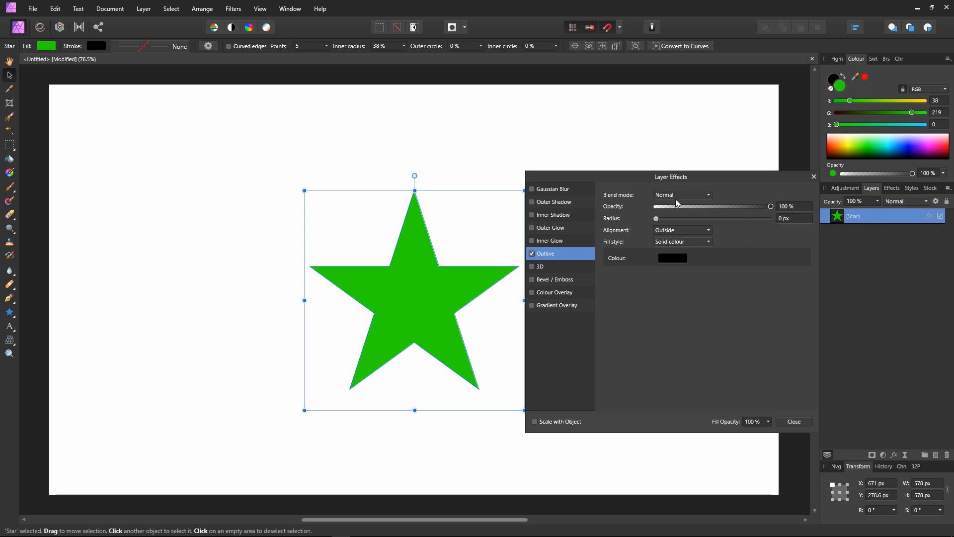
pyautogui.moveTo(714, 177); pyautogui.dragTo(792, 185)
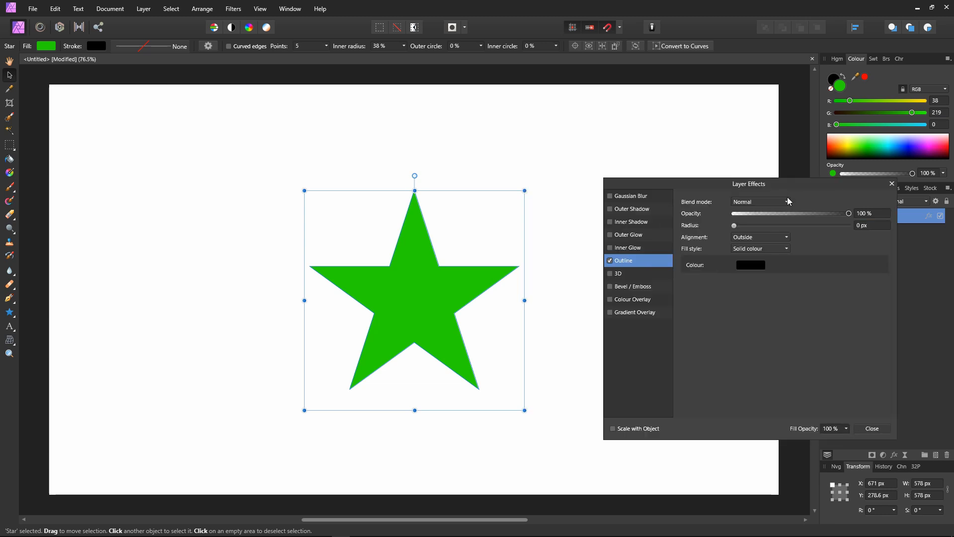
pyautogui.moveTo(734, 226); pyautogui.dragTo(800, 232)
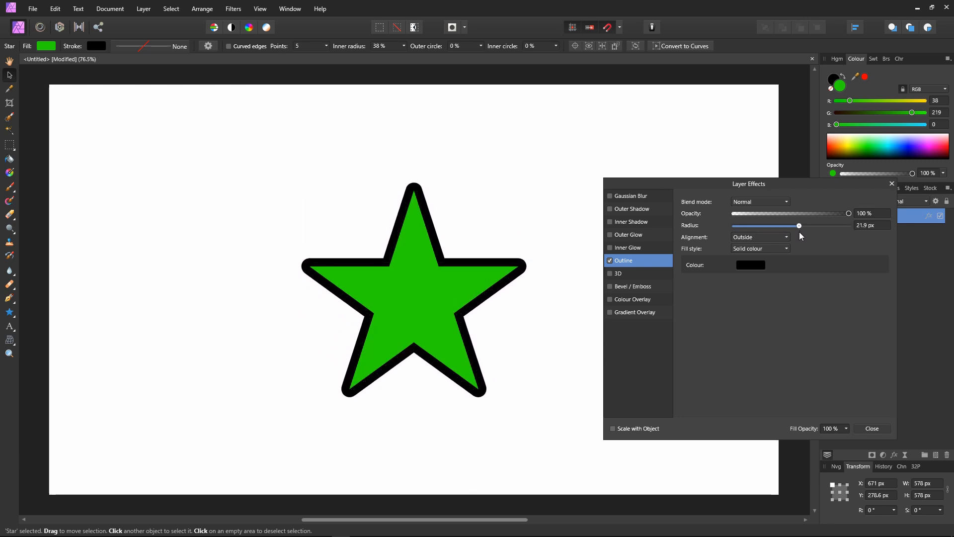
pyautogui.click(747, 266)
pyautogui.moveTo(744, 347); pyautogui.dragTo(771, 350)
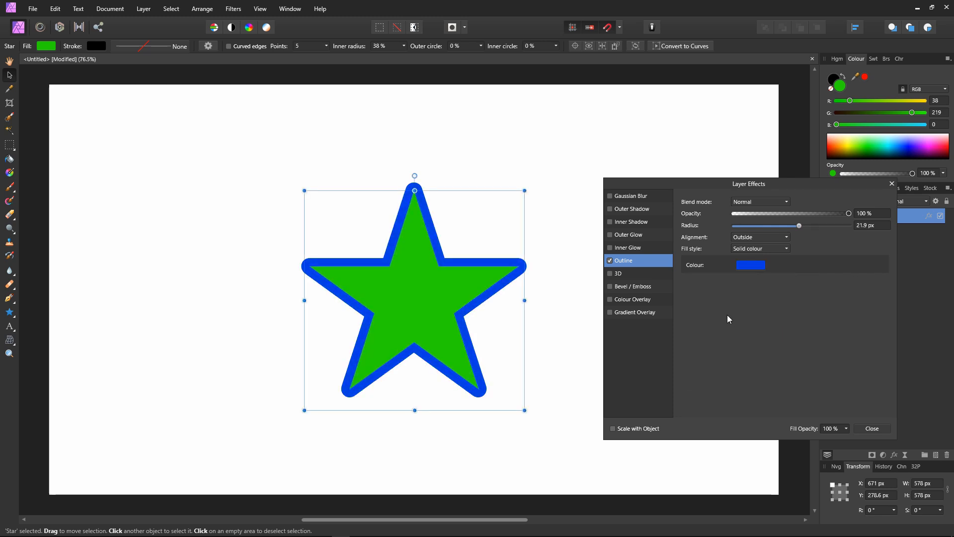
pyautogui.click(870, 429)
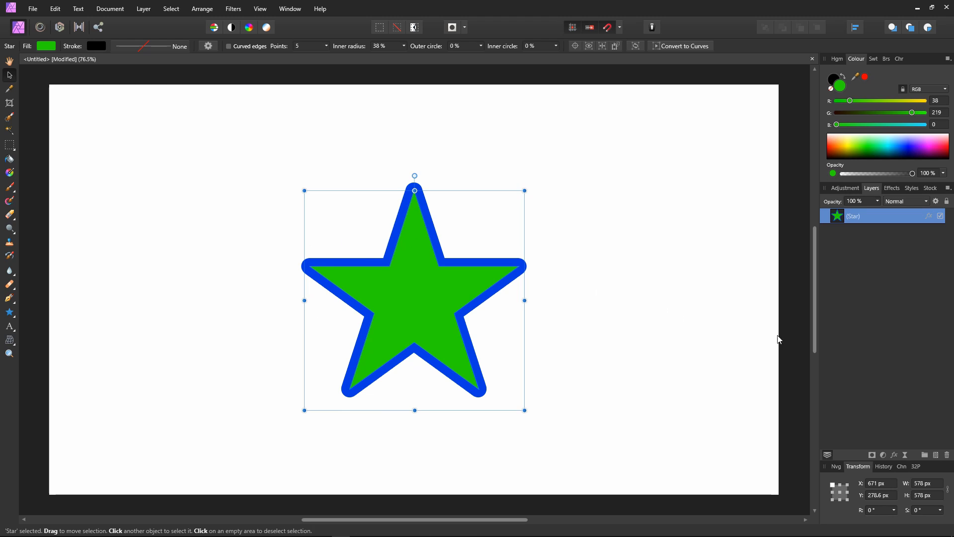
# Step: Reopen the star's layer effects to review the blue outline's settings, and close them unchanged
pyautogui.click(895, 455)
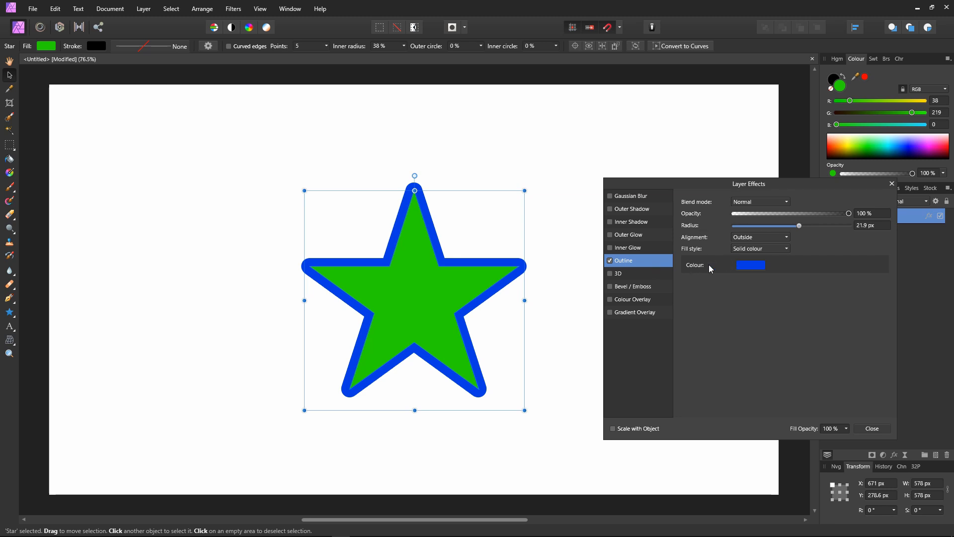
pyautogui.moveTo(799, 226)
pyautogui.mouseDown()
pyautogui.moveTo(758, 228)
pyautogui.moveTo(799, 228)
pyautogui.mouseUp()
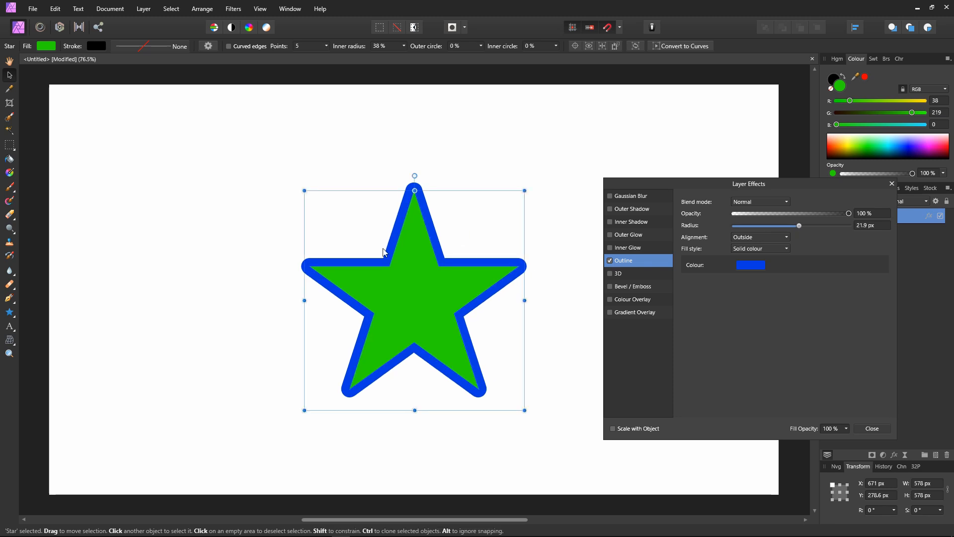
pyautogui.click(877, 430)
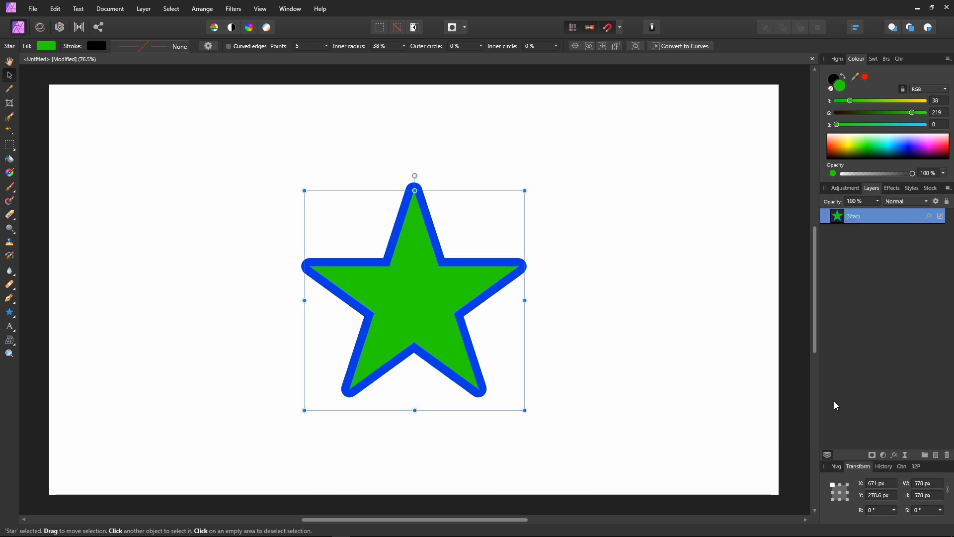
# Step: Rasterise the star layer without preserving its layer effects
pyautogui.rightClick(836, 220)
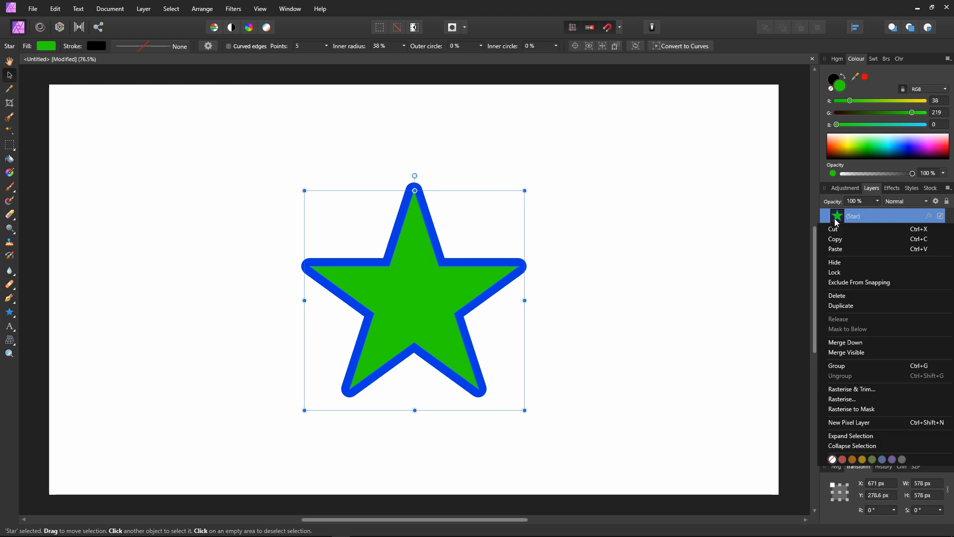
pyautogui.click(856, 400)
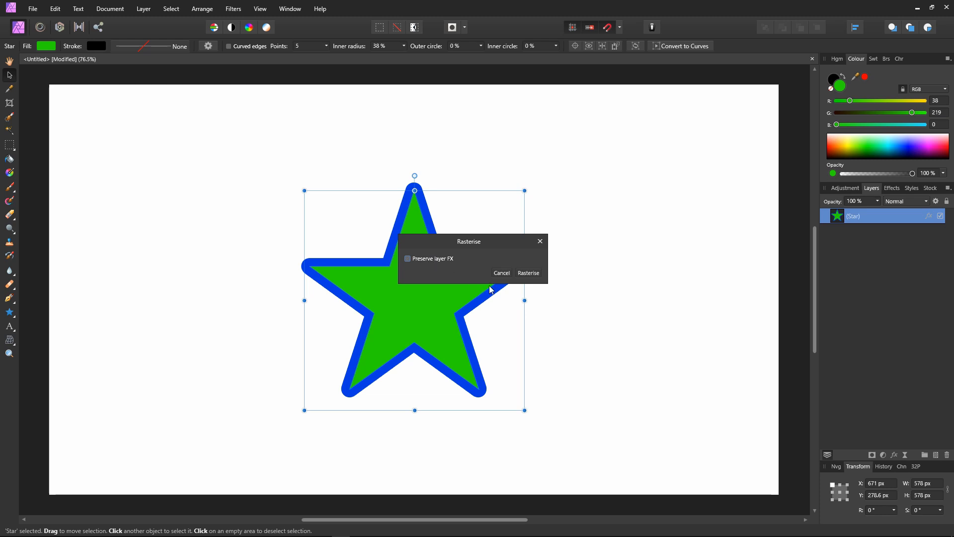
pyautogui.click(528, 273)
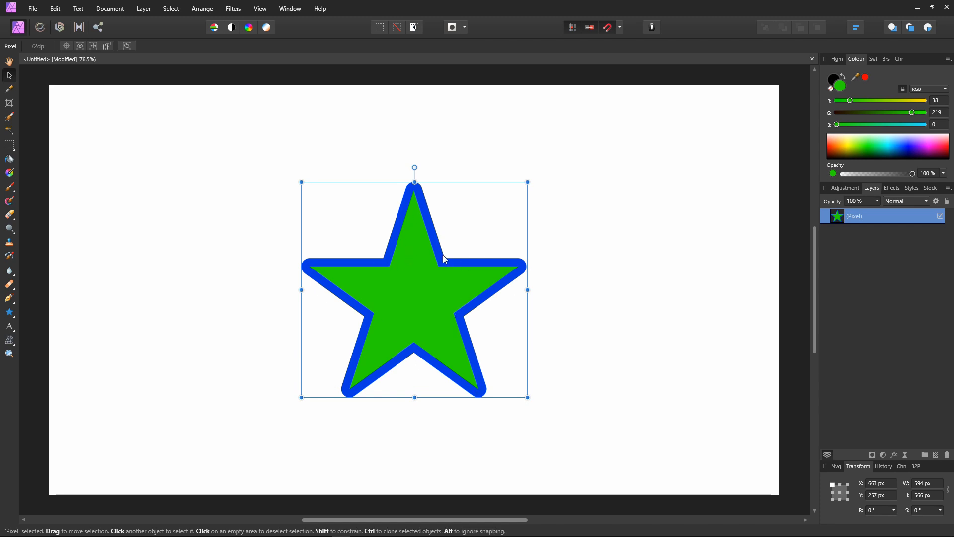
# Step: Add a second outside outline to the rasterised star with a radius of about 29.5 px in orange, RGB 255, 63, 0
pyautogui.click(895, 454)
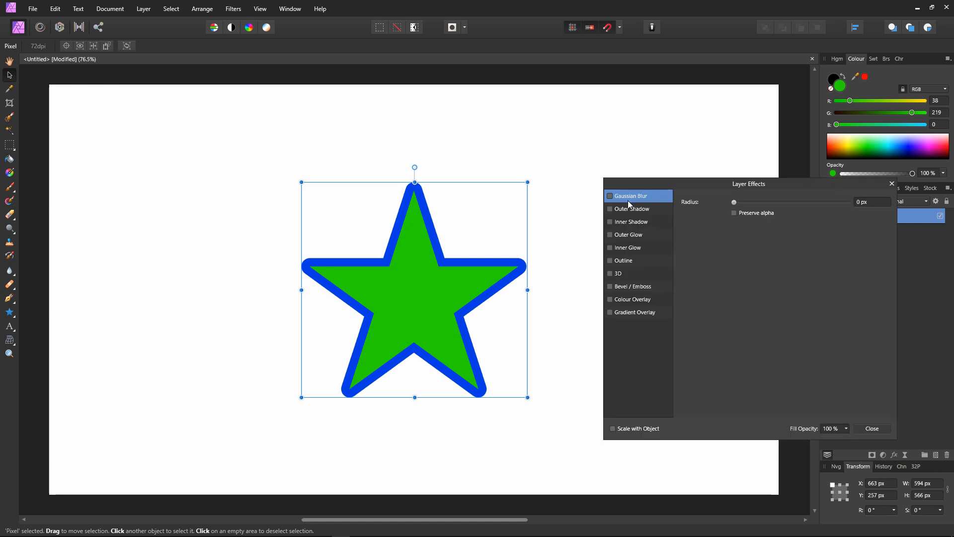
pyautogui.click(625, 261)
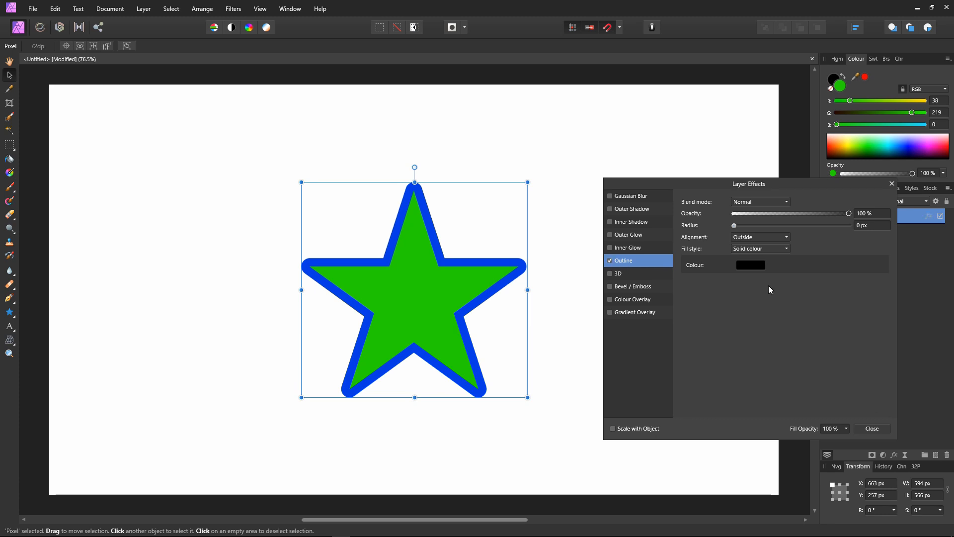
pyautogui.moveTo(735, 225); pyautogui.dragTo(809, 228)
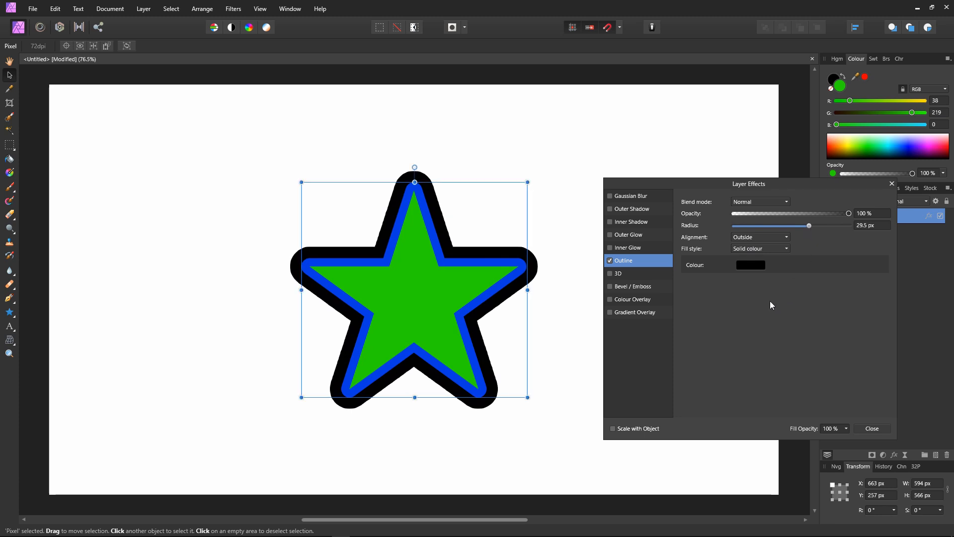
pyautogui.click(753, 266)
pyautogui.moveTo(721, 334); pyautogui.dragTo(699, 347)
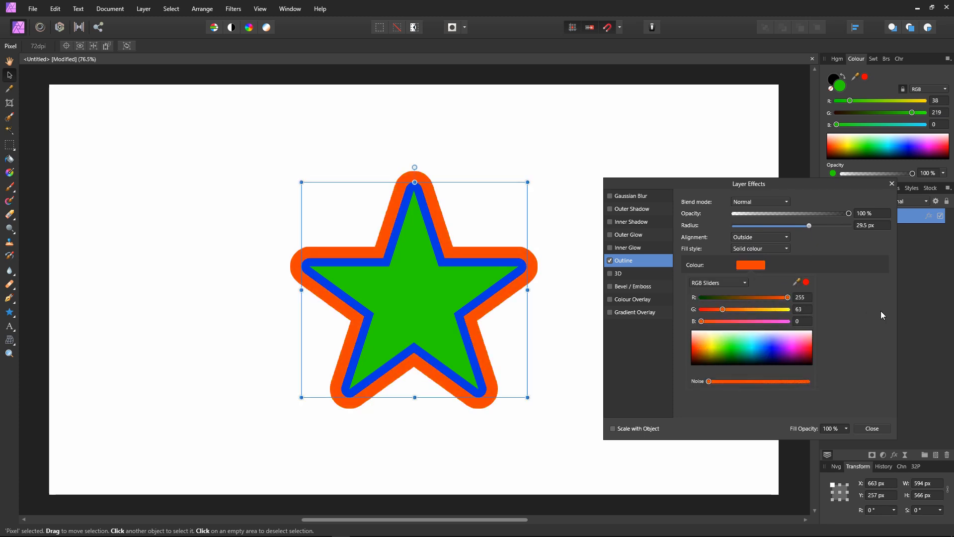
pyautogui.click(856, 378)
pyautogui.click(873, 429)
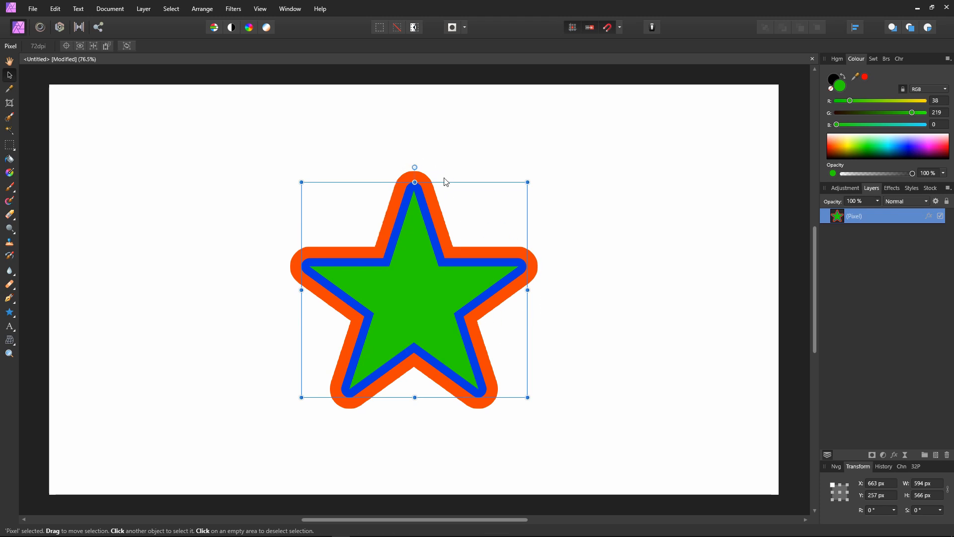
# Step: Turn off the orange outline and give the star an orange-red Outer Glow with a radius of about 45.5 px and 69% intensity
pyautogui.click(894, 454)
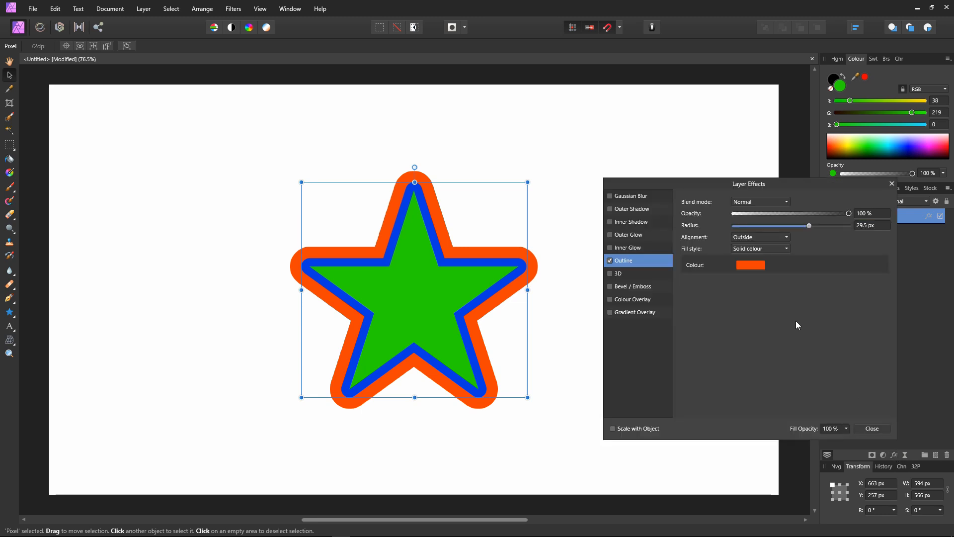
pyautogui.click(632, 237)
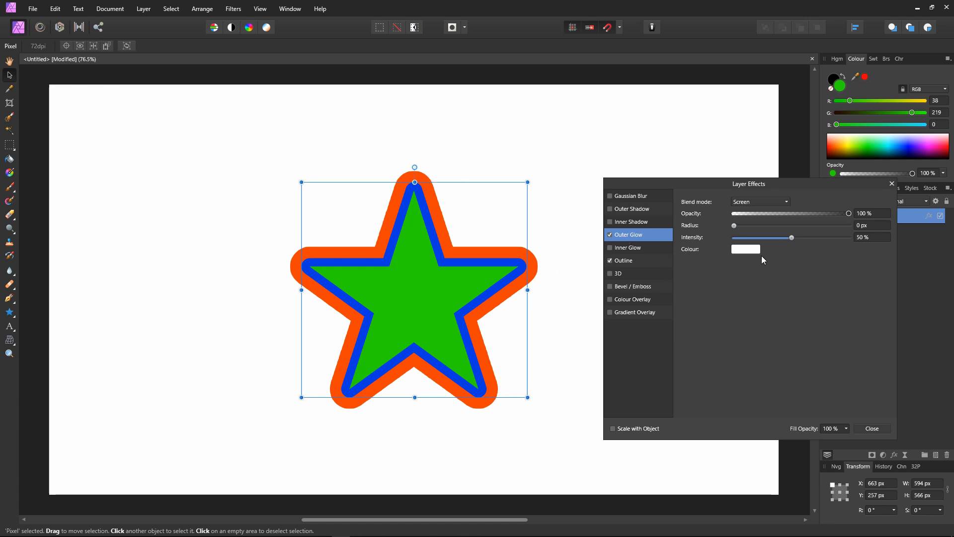
pyautogui.moveTo(735, 226); pyautogui.dragTo(821, 225)
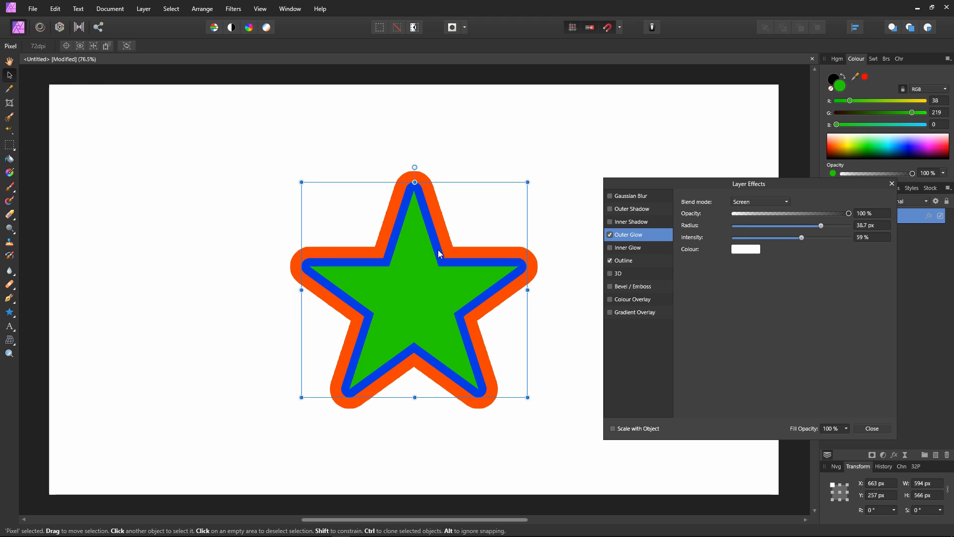
pyautogui.click(610, 261)
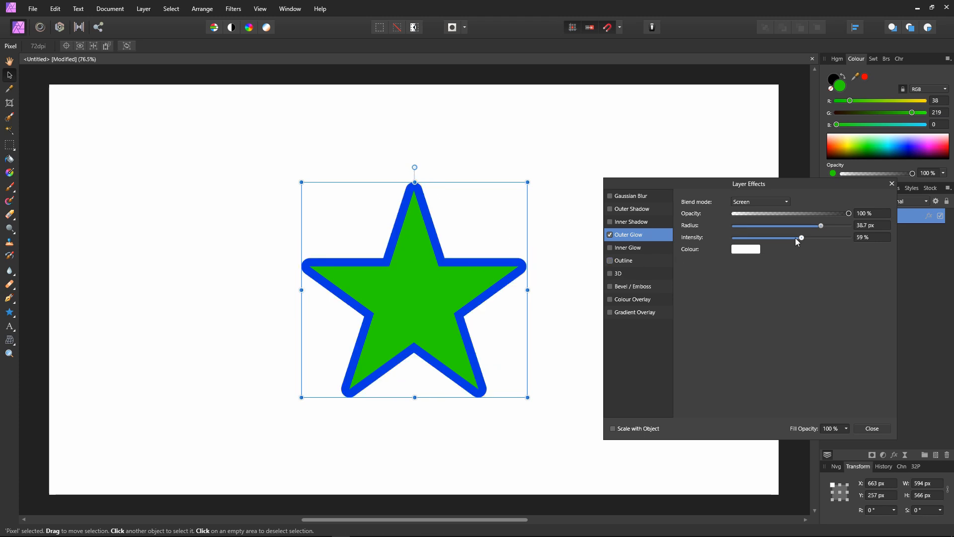
pyautogui.click(755, 251)
pyautogui.moveTo(744, 327); pyautogui.dragTo(697, 330)
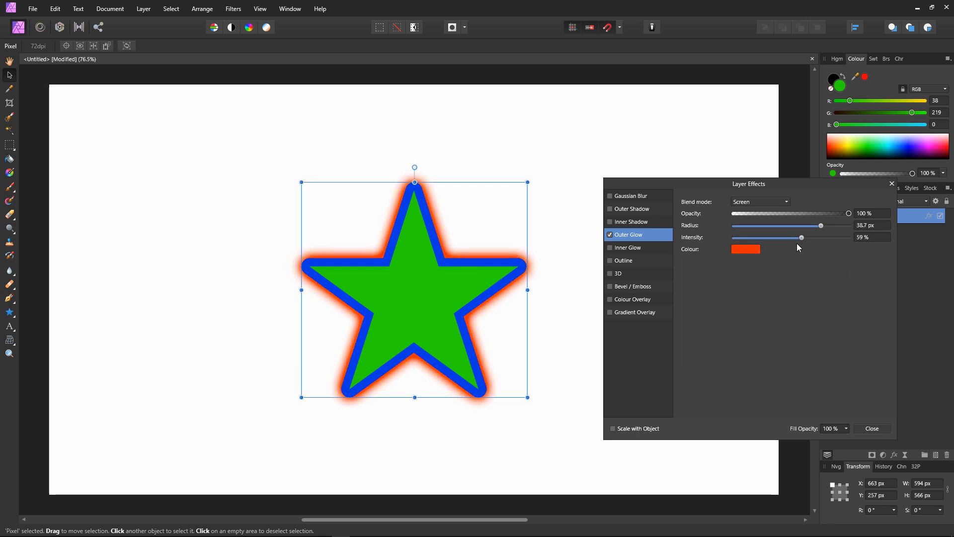
pyautogui.moveTo(800, 238); pyautogui.dragTo(832, 232)
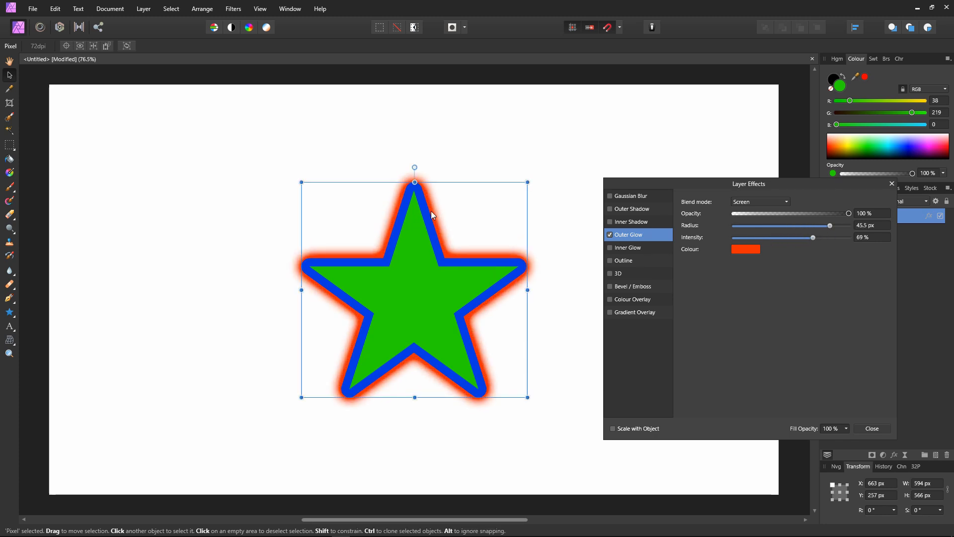
# Step: Turn the star's orange outline back on with a radius of about 25.7 px and switch off the Outer Glow
pyautogui.click(626, 262)
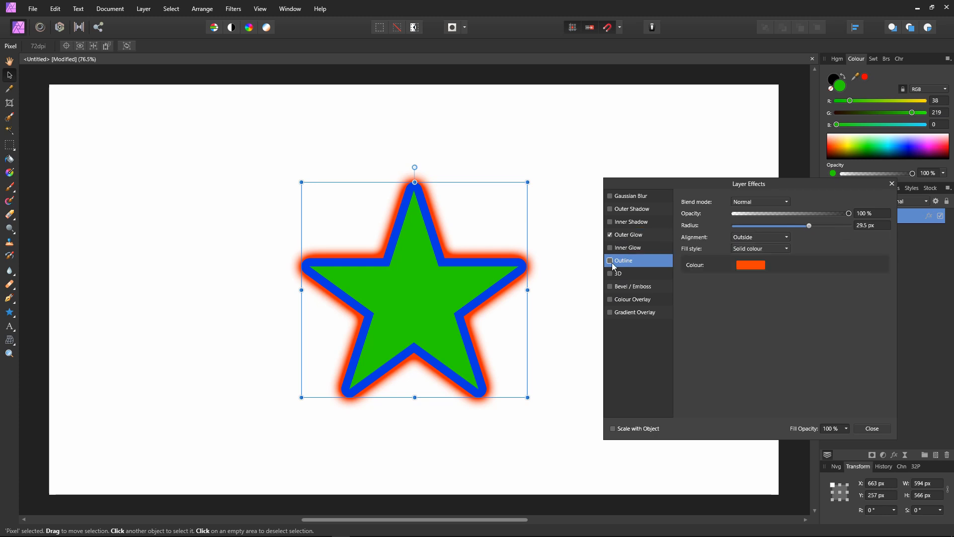
pyautogui.click(609, 260)
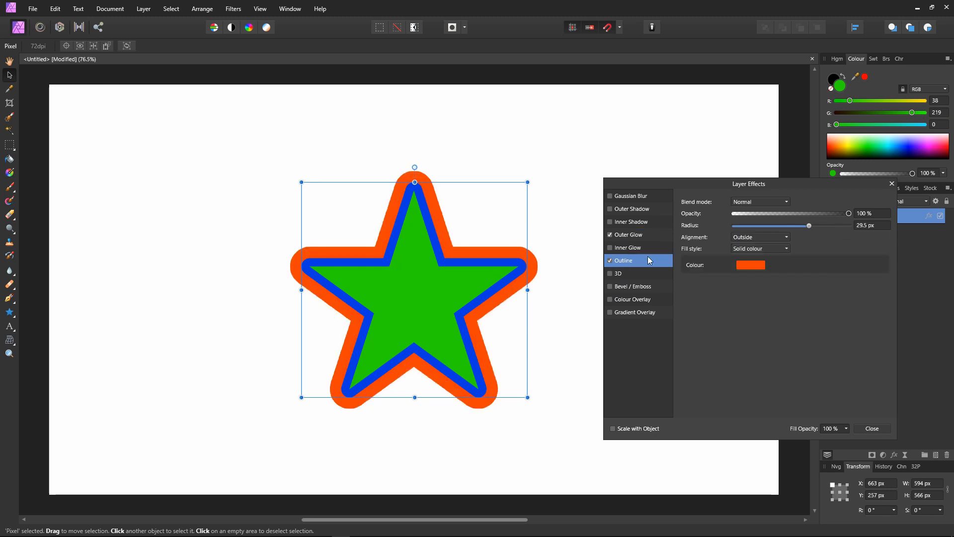
pyautogui.moveTo(809, 226)
pyautogui.mouseDown()
pyautogui.moveTo(846, 227)
pyautogui.moveTo(759, 231)
pyautogui.moveTo(804, 234)
pyautogui.mouseUp()
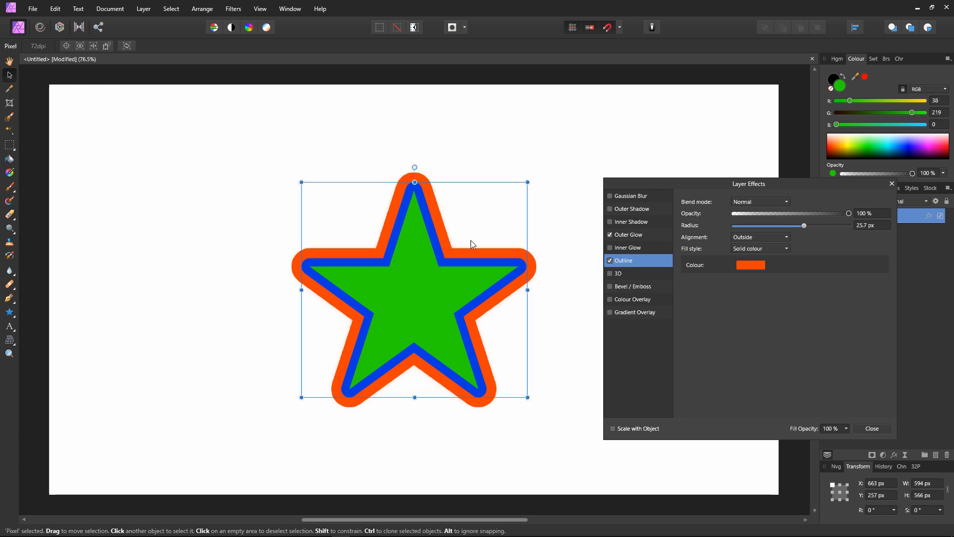
pyautogui.click(624, 234)
pyautogui.click(610, 235)
pyautogui.click(871, 429)
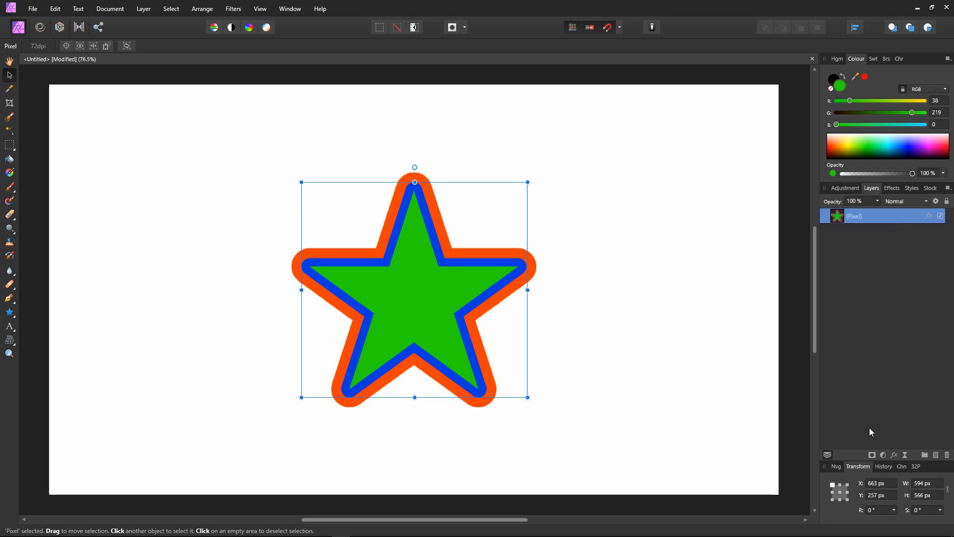
# Step: Rasterise the star layer without preserving its layer effects, merging the orange outline into the pixels
pyautogui.rightClick(840, 216)
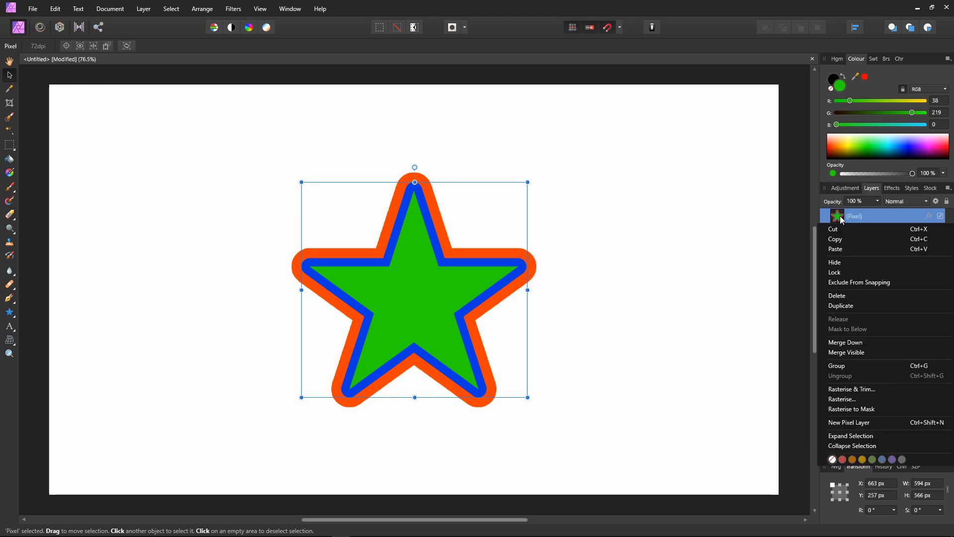
pyautogui.click(862, 399)
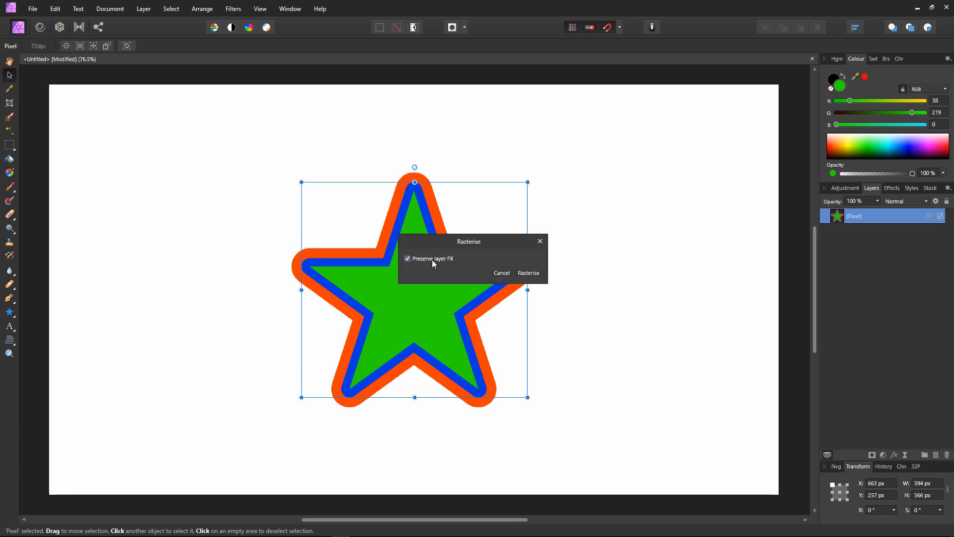
pyautogui.click(528, 274)
# Step: Give the rasterised star a red Outer Glow with a 100 px radius, keeping the intensity at 50%
pyautogui.click(894, 455)
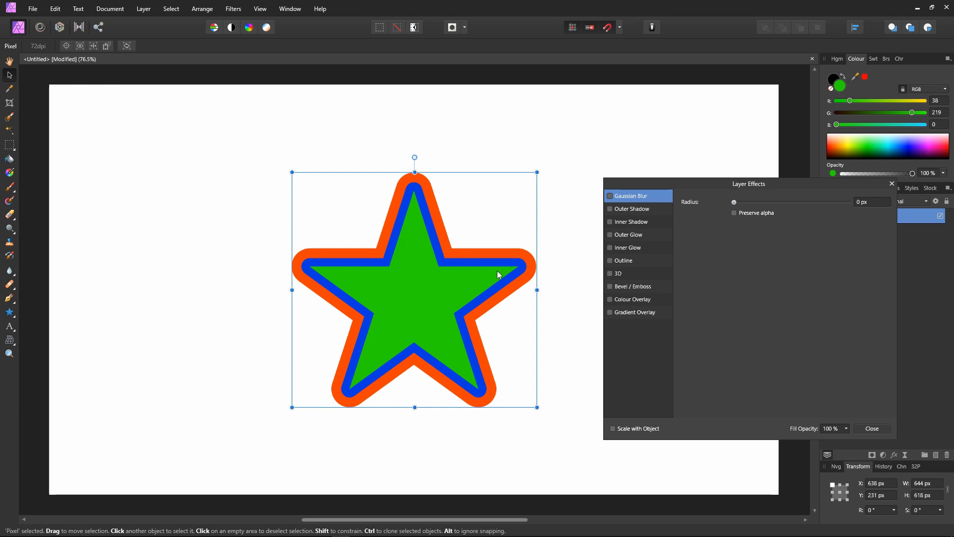
pyautogui.click(638, 235)
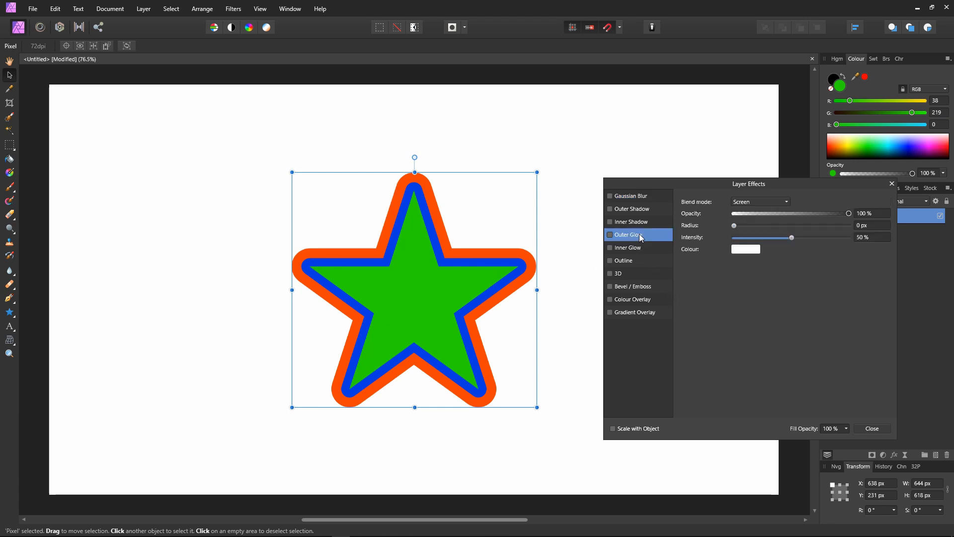
pyautogui.click(757, 249)
pyautogui.moveTo(698, 331); pyautogui.dragTo(687, 331)
pyautogui.moveTo(736, 225); pyautogui.dragTo(858, 239)
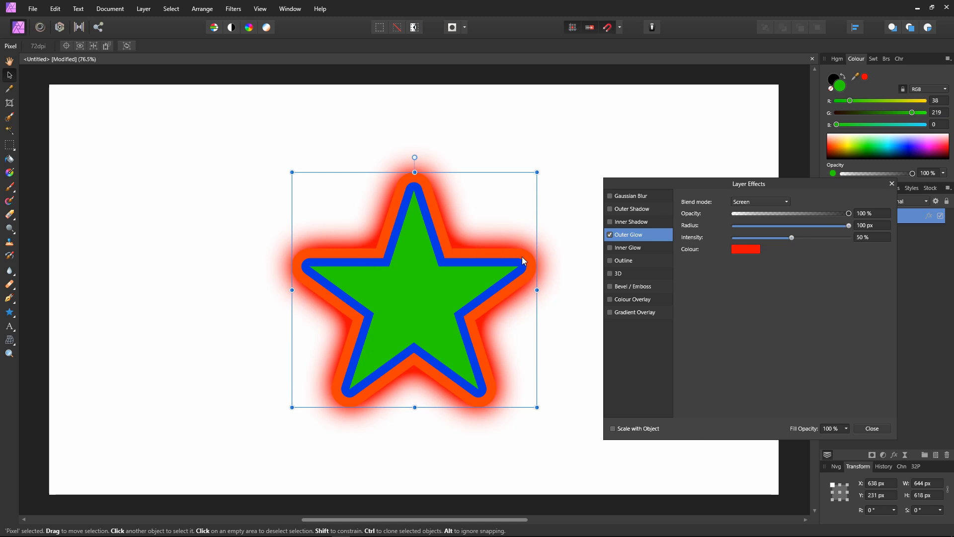
pyautogui.click(871, 429)
# Step: Rasterise the star layer together with its red outer glow
pyautogui.rightClick(836, 218)
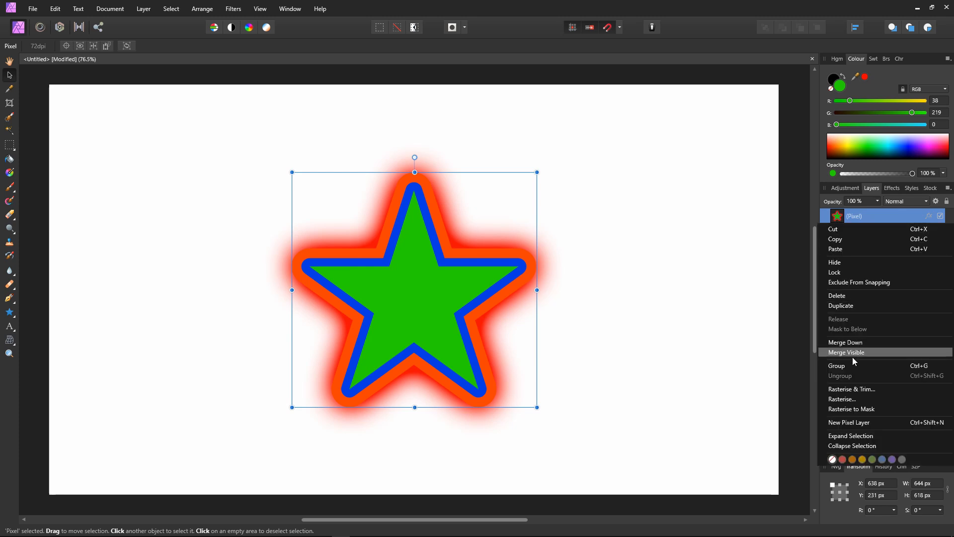
pyautogui.click(850, 398)
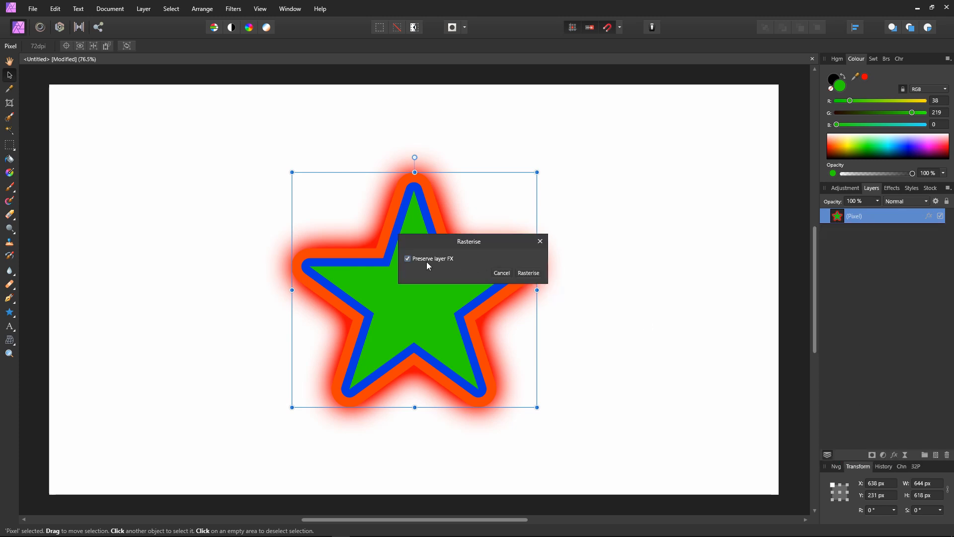
pyautogui.click(530, 274)
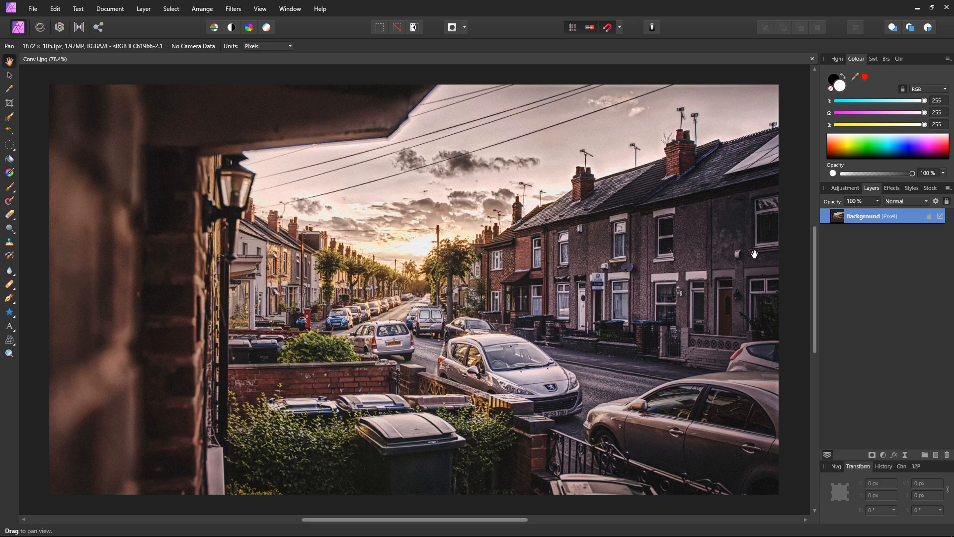
# Step: Vary the Background photo layer's opacity freehand and return it to 100%
pyautogui.click(878, 203)
pyautogui.moveTo(879, 215)
pyautogui.mouseDown()
pyautogui.moveTo(819, 216)
pyautogui.moveTo(881, 220)
pyautogui.mouseUp()
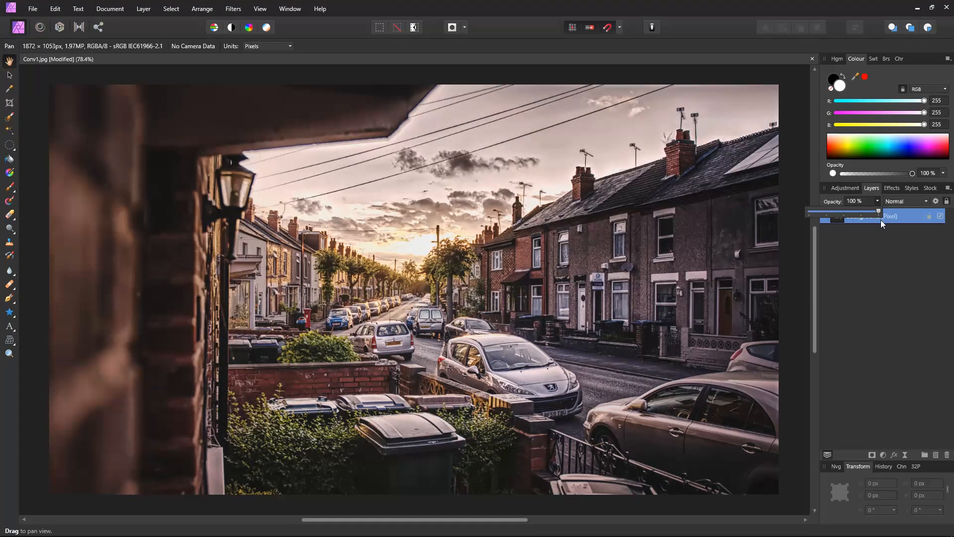
pyautogui.click(491, 305)
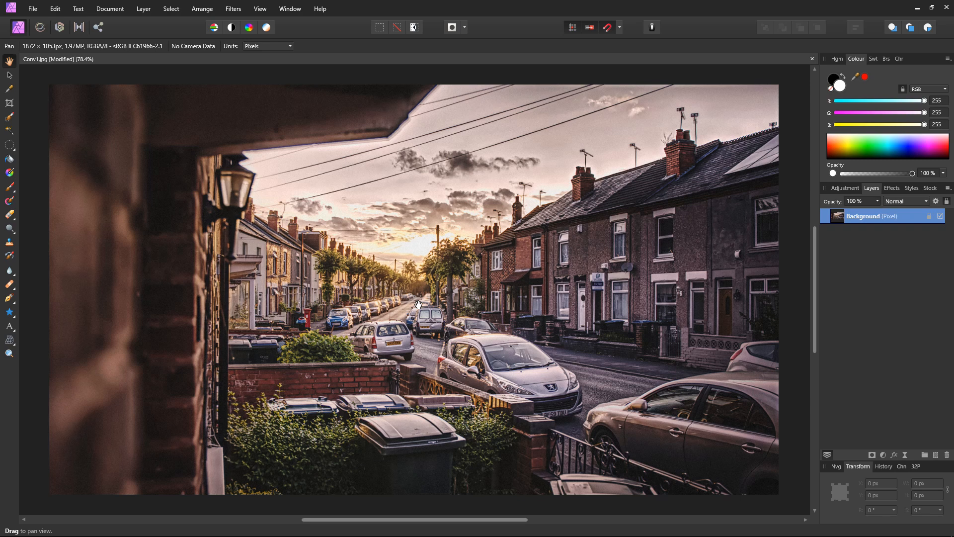
# Step: Set the Background layer's opacity to 10%, 50% and 90% in turn, ending at 100%
pyautogui.press('1')
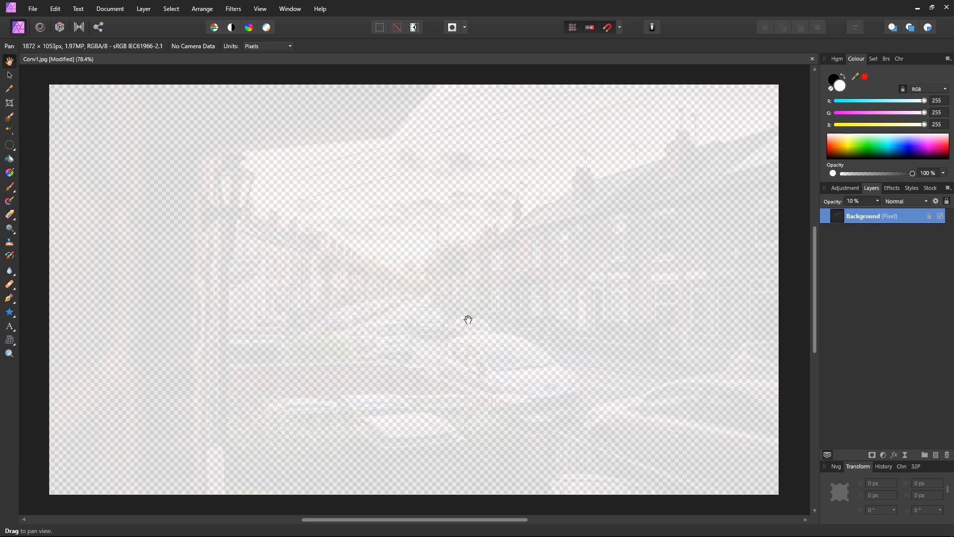
pyautogui.press('5')
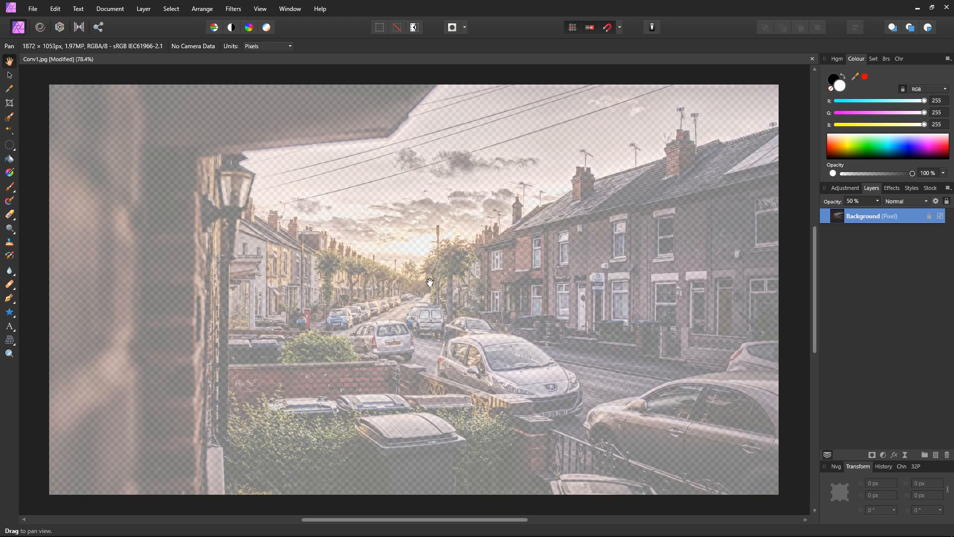
pyautogui.press('9')
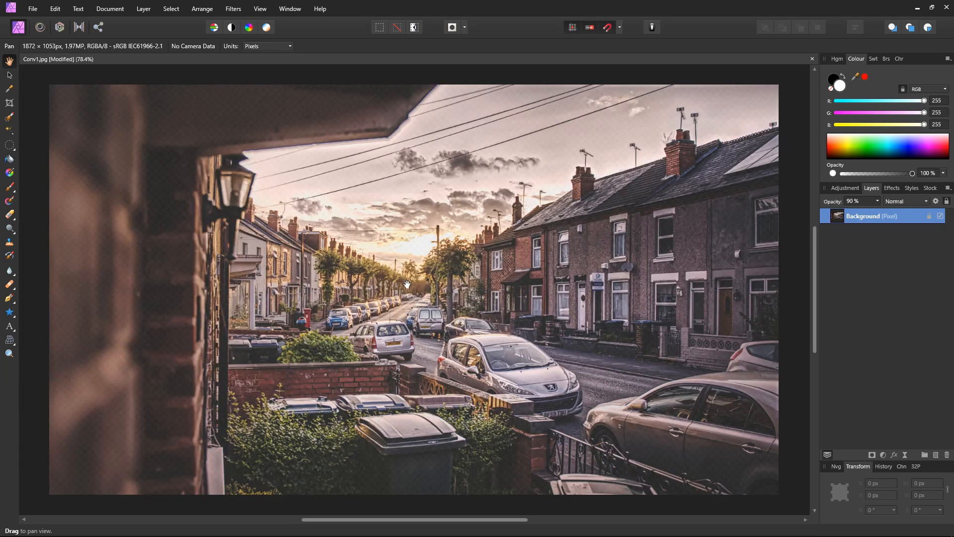
pyautogui.press('0')
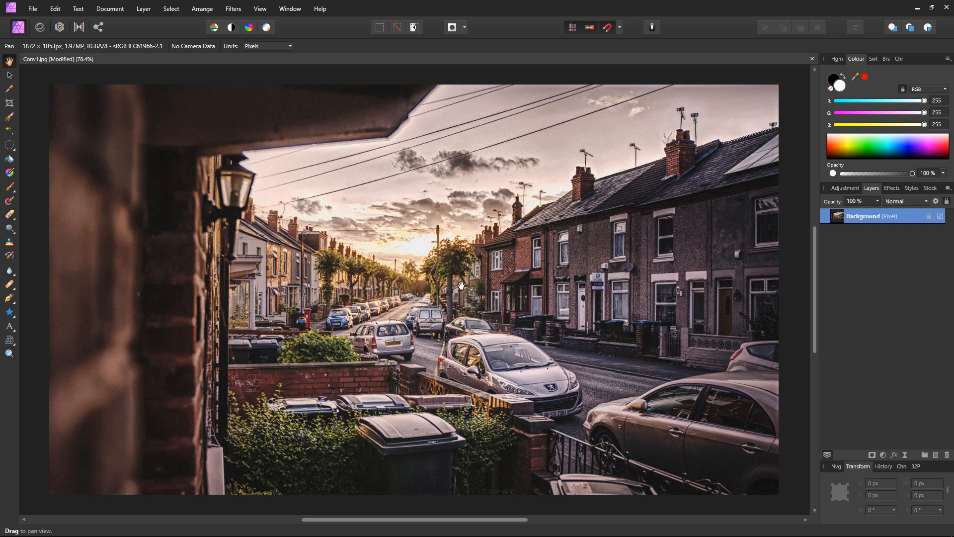
# Step: Draw a white five-point star about 774 px wide and high, and move it to about X 596, Y 176.5 px on the photo
pyautogui.click(10, 312)
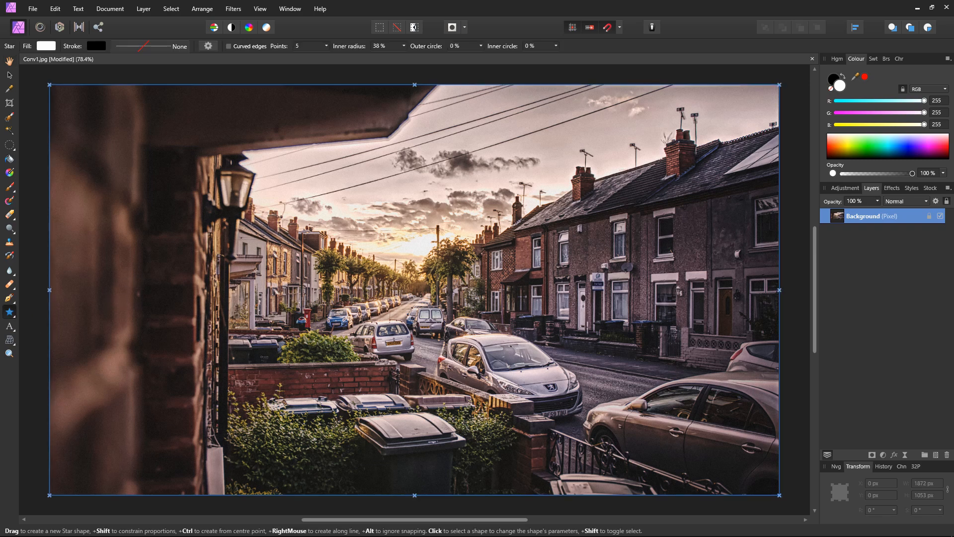
pyautogui.moveTo(341, 193); pyautogui.dragTo(643, 495)
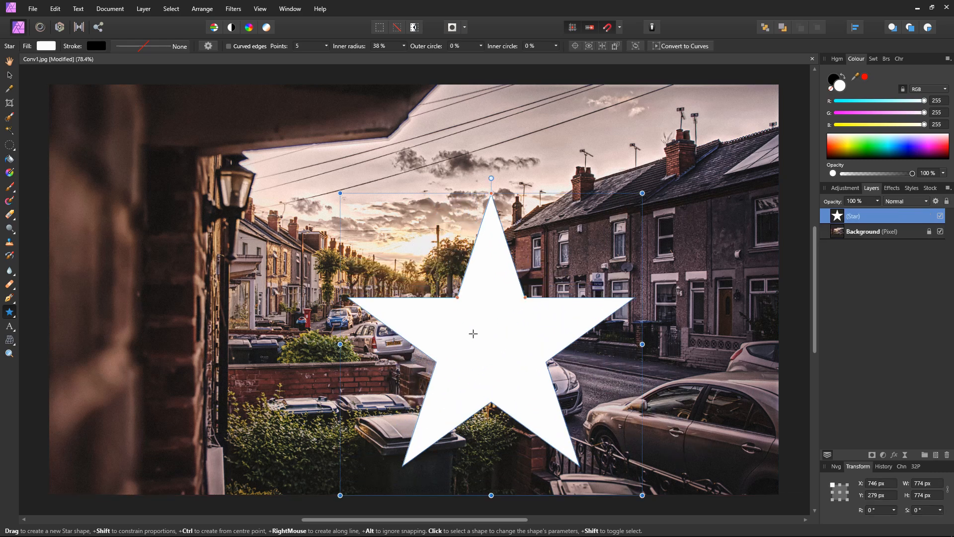
pyautogui.click(9, 75)
pyautogui.moveTo(478, 331); pyautogui.dragTo(439, 305)
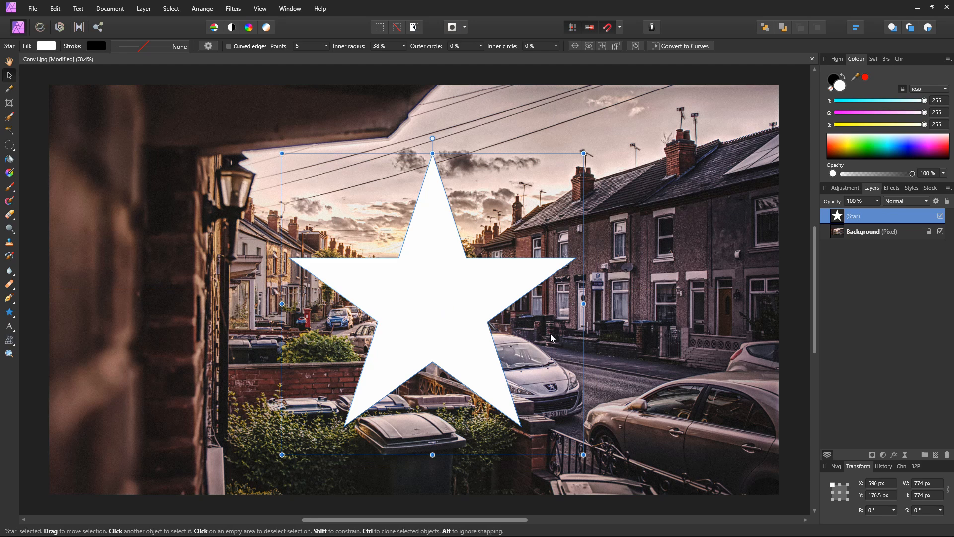
# Step: Try different opacities on the star layer, first freehand and at 50%, 10% and 80%, ending at 100%
pyautogui.click(877, 201)
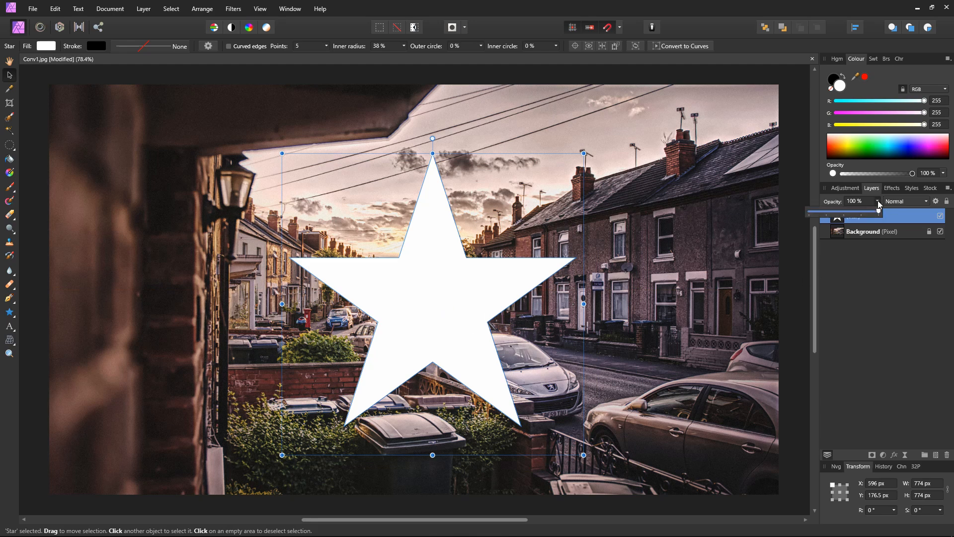
pyautogui.moveTo(880, 214)
pyautogui.mouseDown()
pyautogui.moveTo(823, 219)
pyautogui.moveTo(881, 213)
pyautogui.mouseUp()
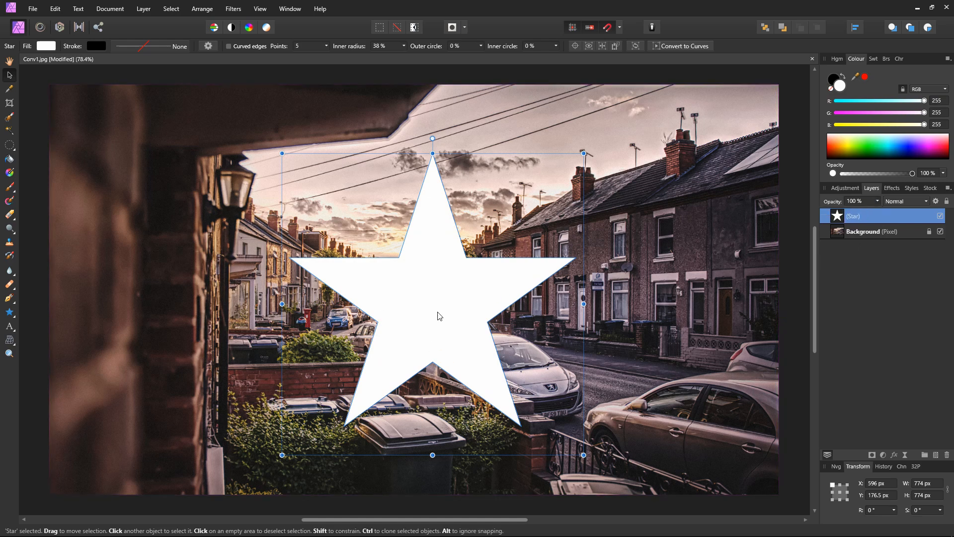
pyautogui.press('5')
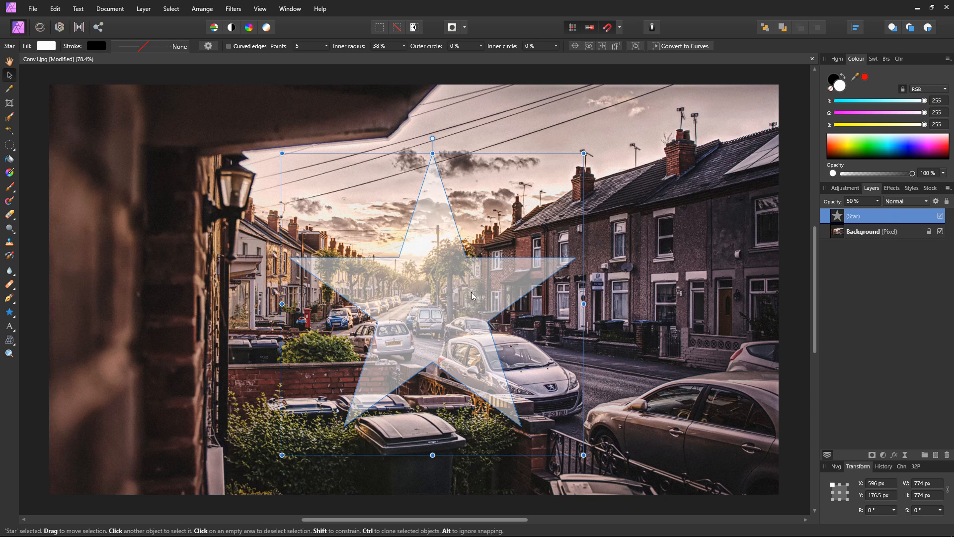
pyautogui.press('1')
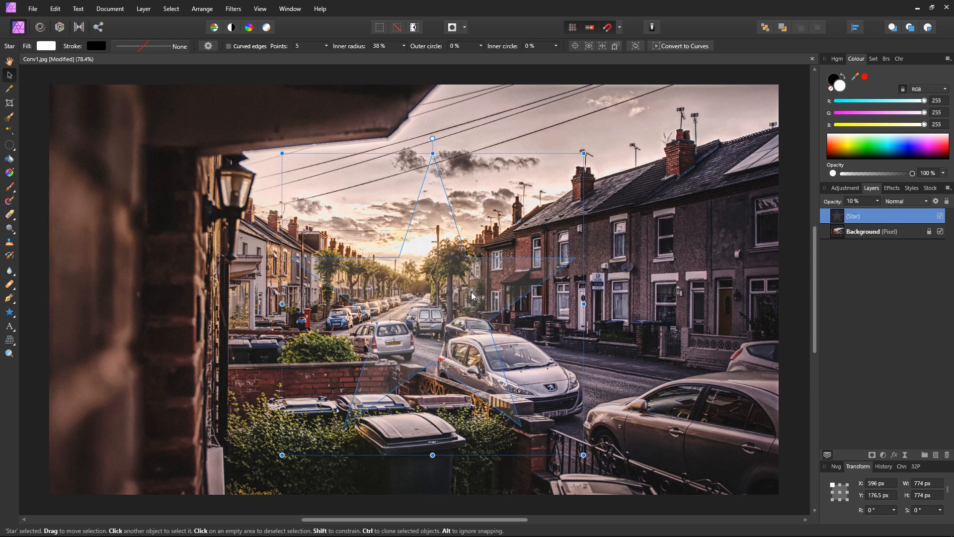
pyautogui.press('8')
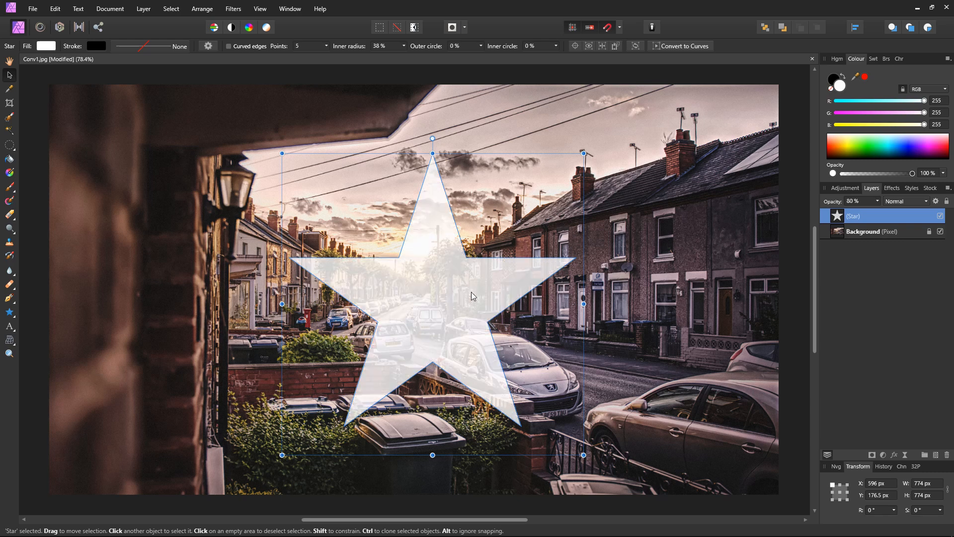
pyautogui.press('0')
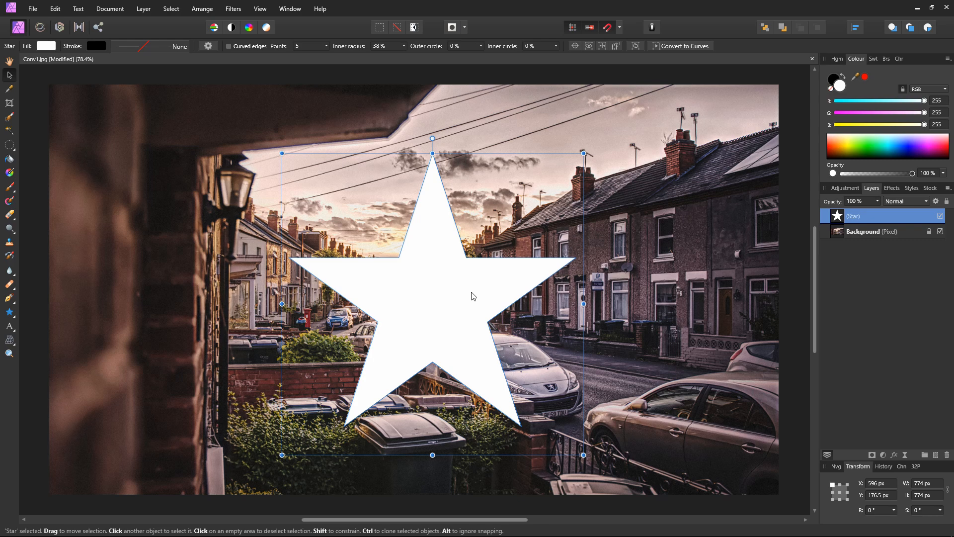
pyautogui.moveTo(420, 293)
pyautogui.mouseDown()
pyautogui.moveTo(424, 310)
pyautogui.moveTo(438, 301)
pyautogui.moveTo(419, 296)
pyautogui.moveTo(437, 298)
pyautogui.mouseUp()
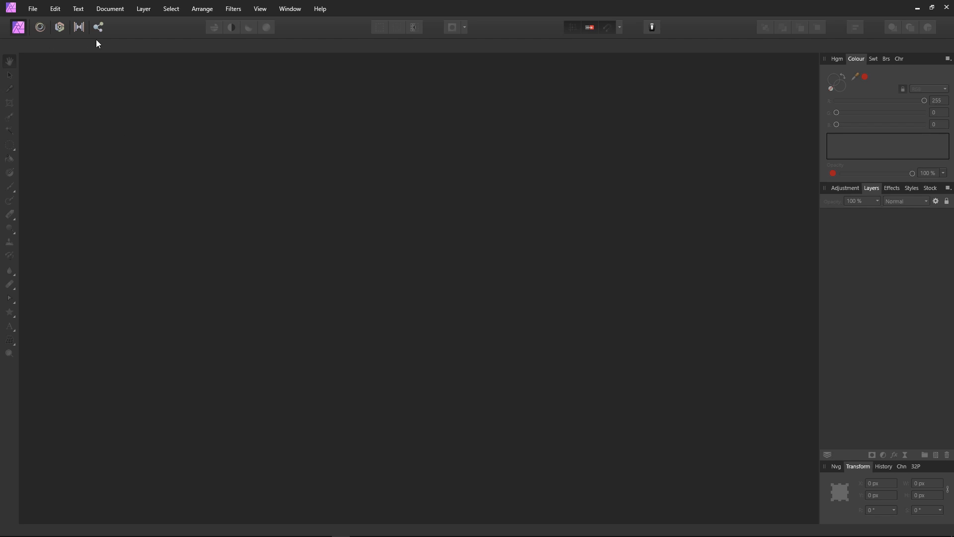
# Step: Add C:\Program Files\Skylum\Luminar 3 as a Photoshop plugin search folder in the preferences and restart the program
pyautogui.click(58, 12)
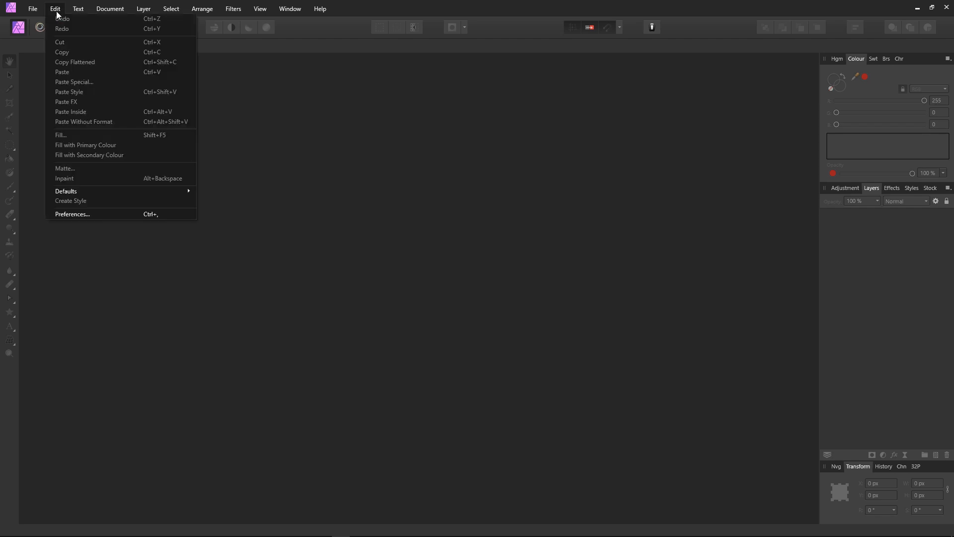
pyautogui.click(85, 215)
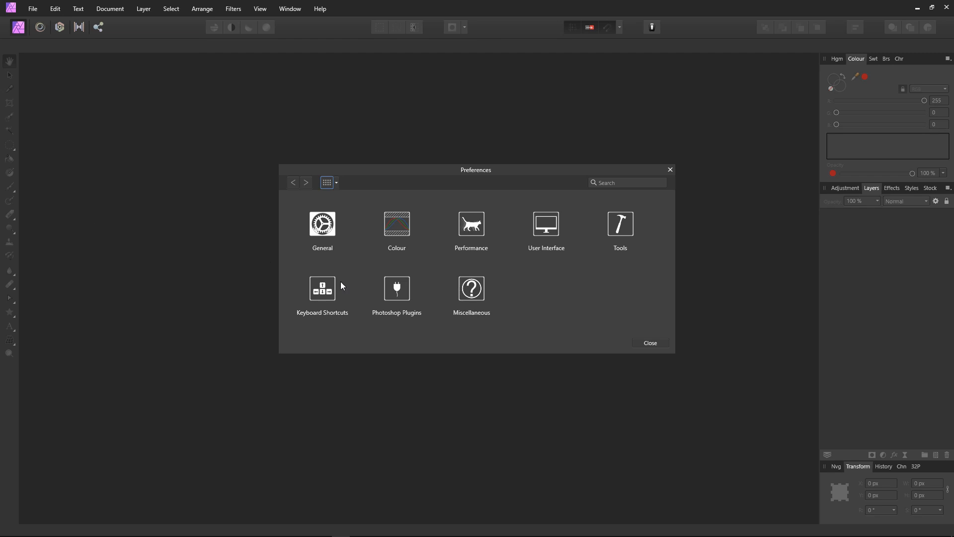
pyautogui.click(402, 293)
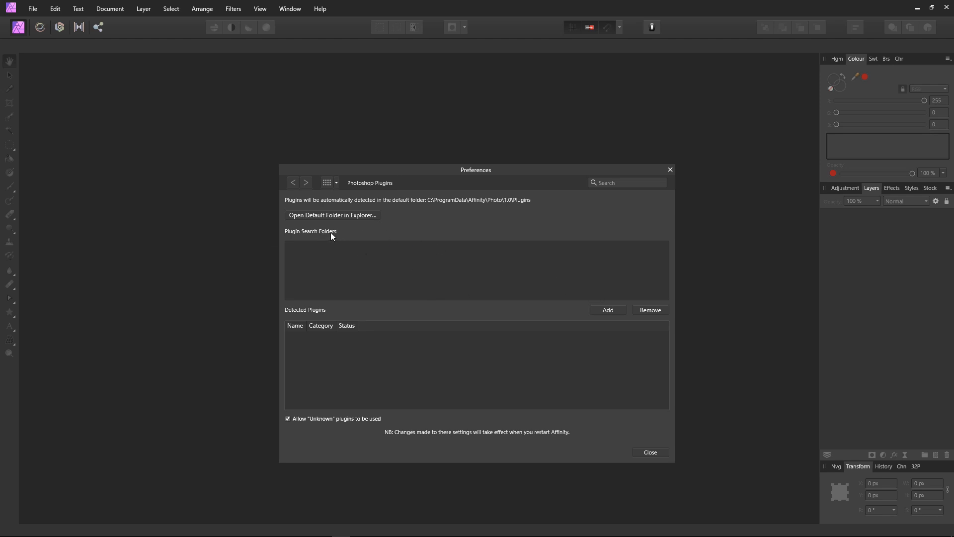
pyautogui.click(603, 310)
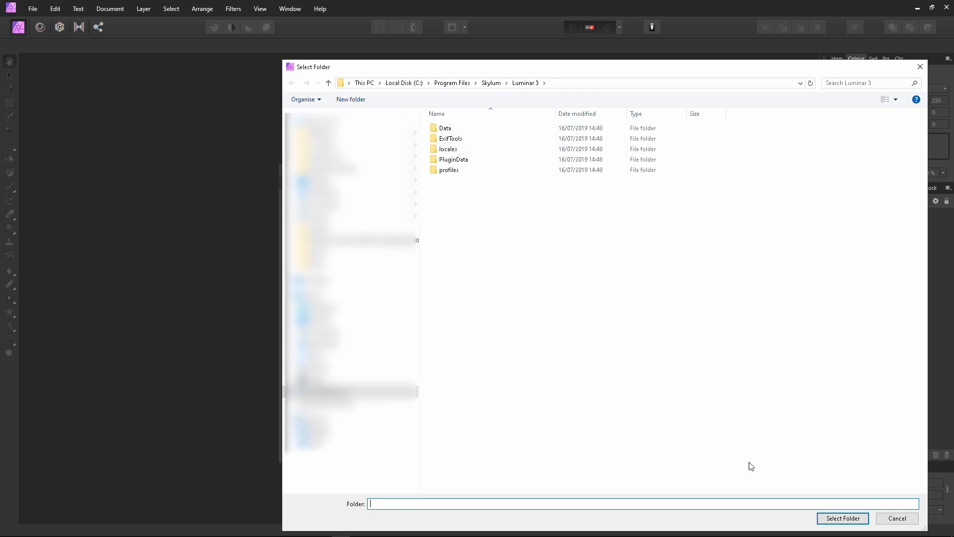
pyautogui.click(852, 521)
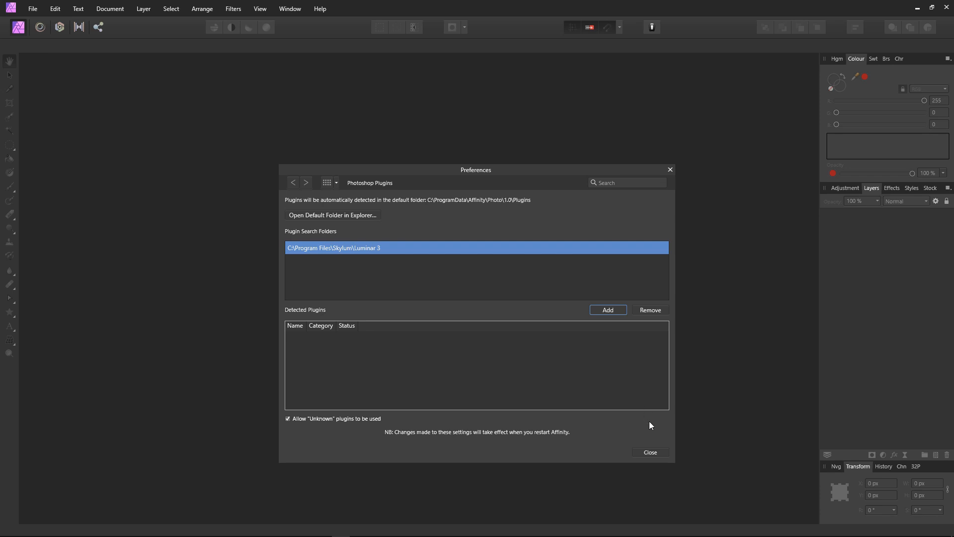
pyautogui.click(650, 452)
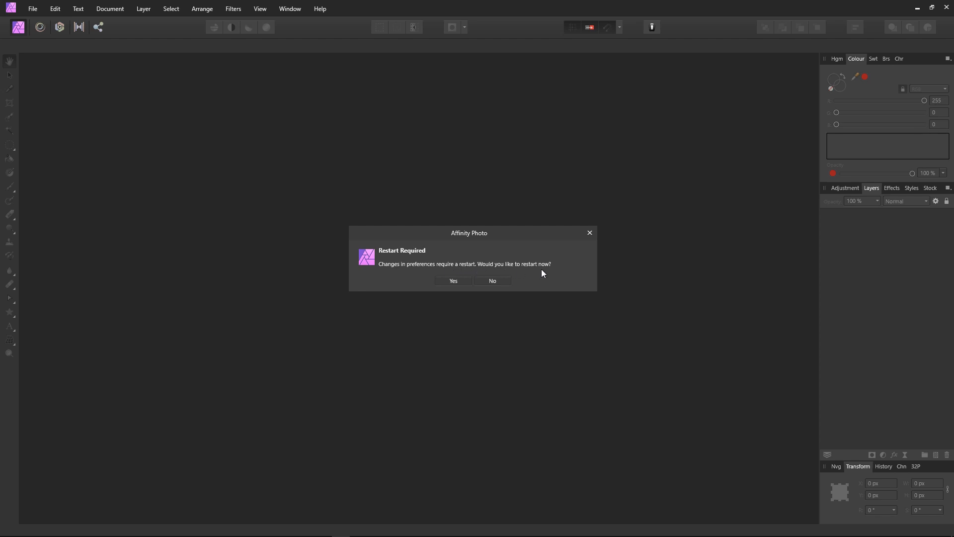
pyautogui.click(457, 281)
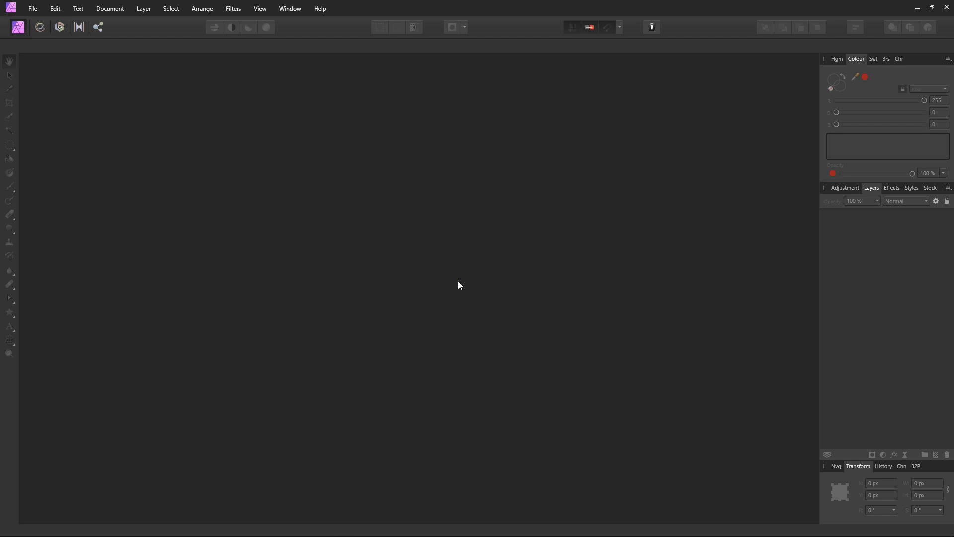
# Step: Check the installed filter plugins for the Skylum Software entry and the Luminar 3 plugin inside it
pyautogui.click(231, 11)
pyautogui.moveTo(256, 125)
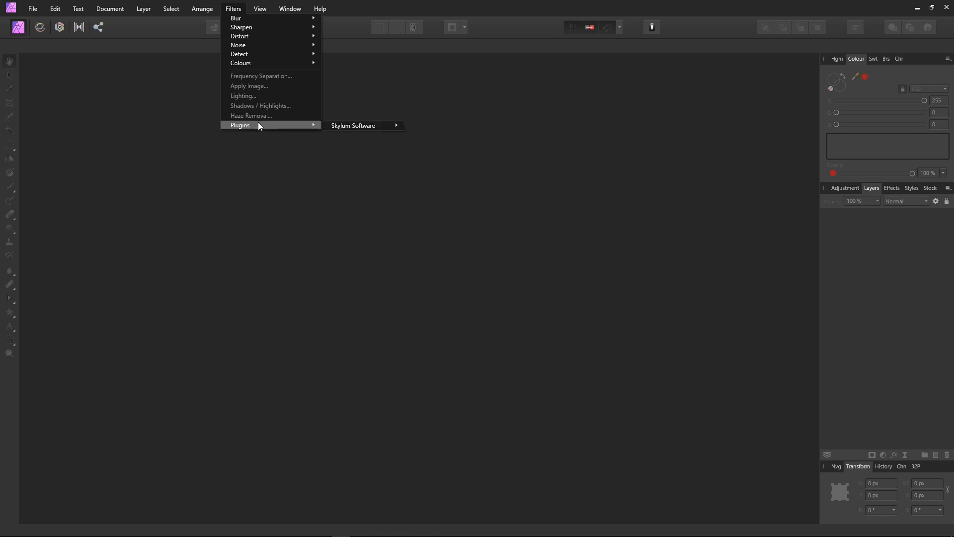
pyautogui.moveTo(338, 125)
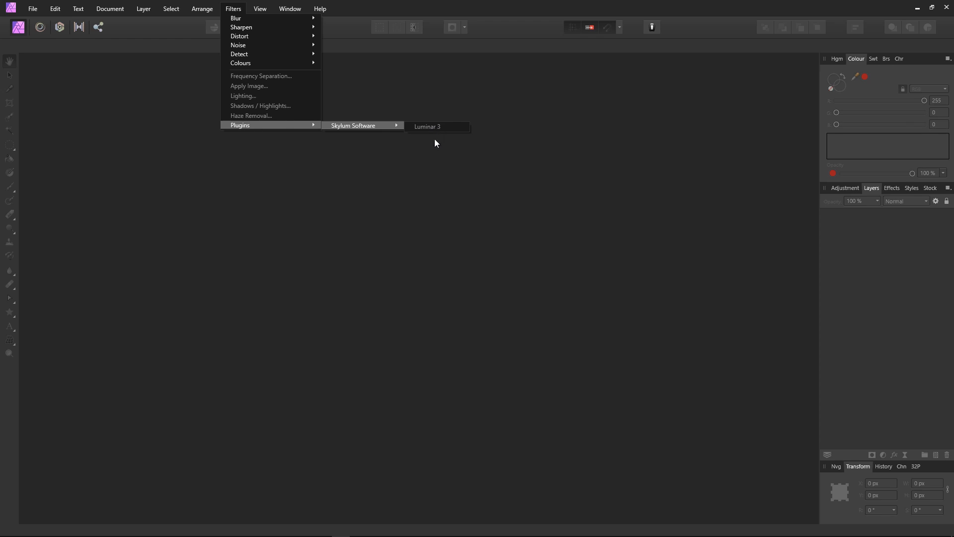
pyautogui.click(450, 216)
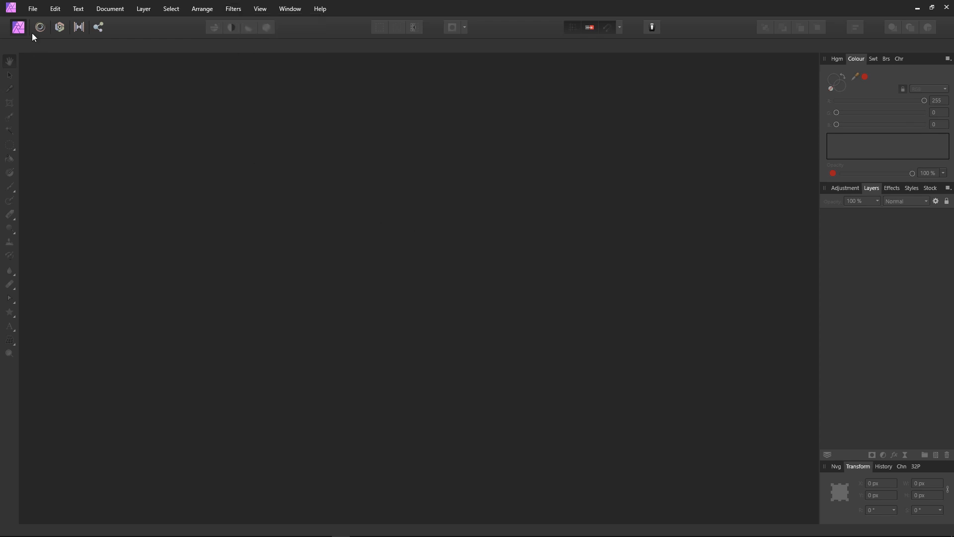
# Step: Open the recent photo Pretty Pooch.jpg and launch the Skylum Luminar 3 plugin on it
pyautogui.click(32, 13)
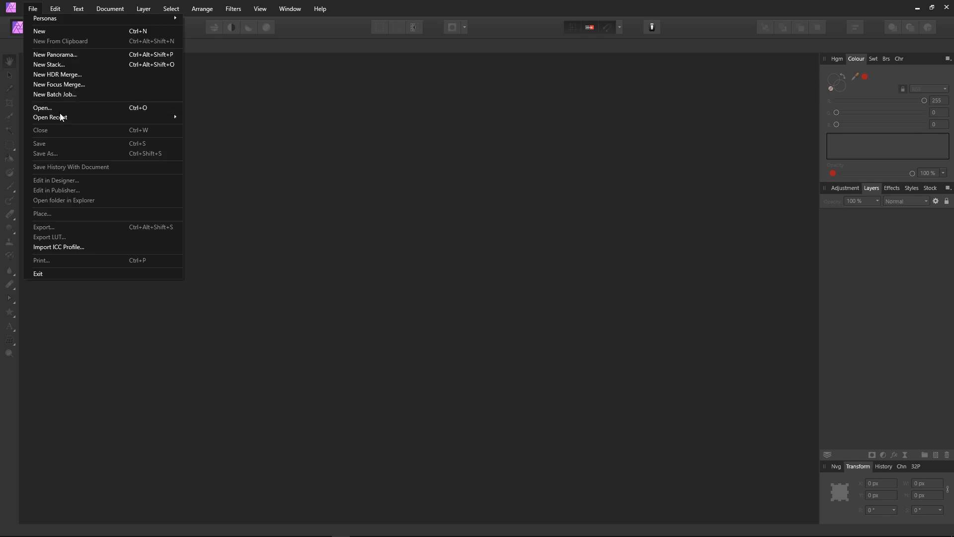
pyautogui.moveTo(61, 116)
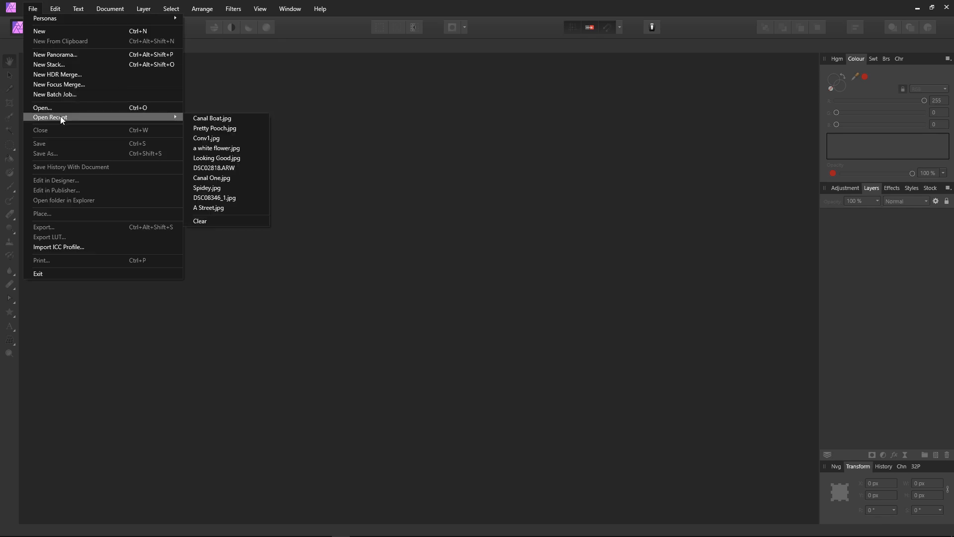
pyautogui.click(207, 127)
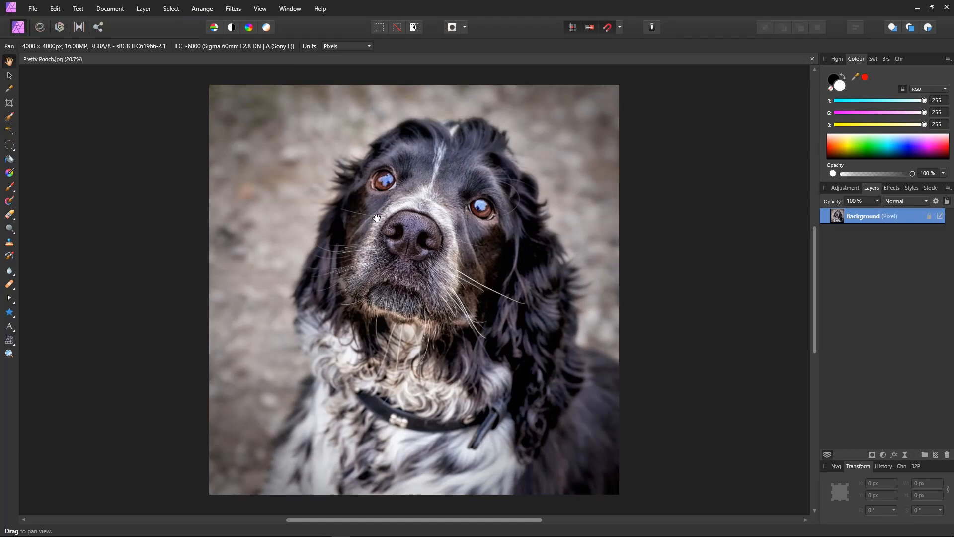
pyautogui.click(245, 11)
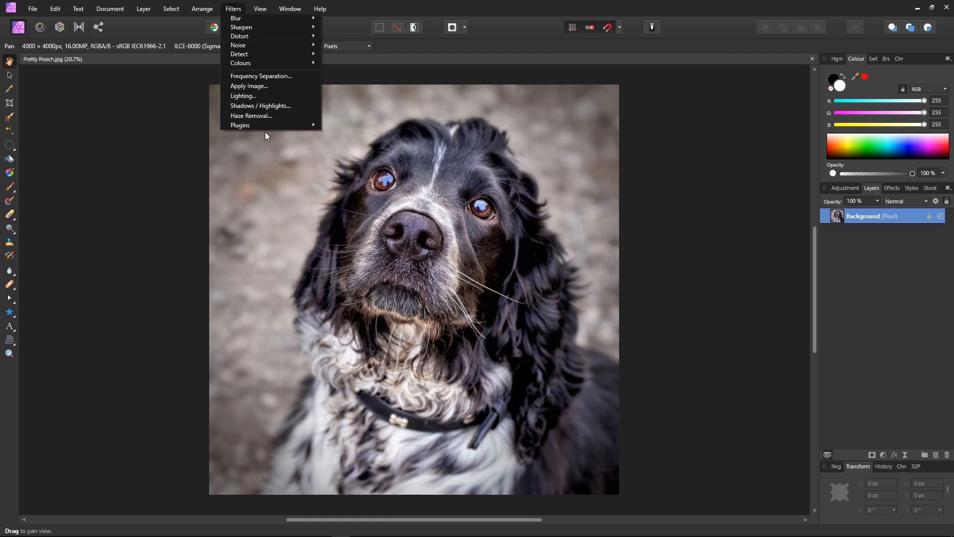
pyautogui.moveTo(369, 124)
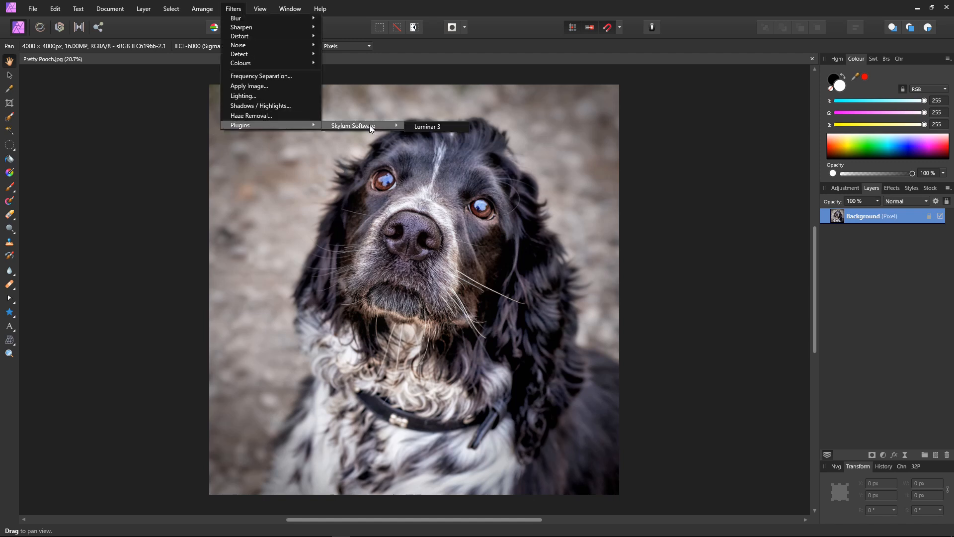
pyautogui.click(434, 127)
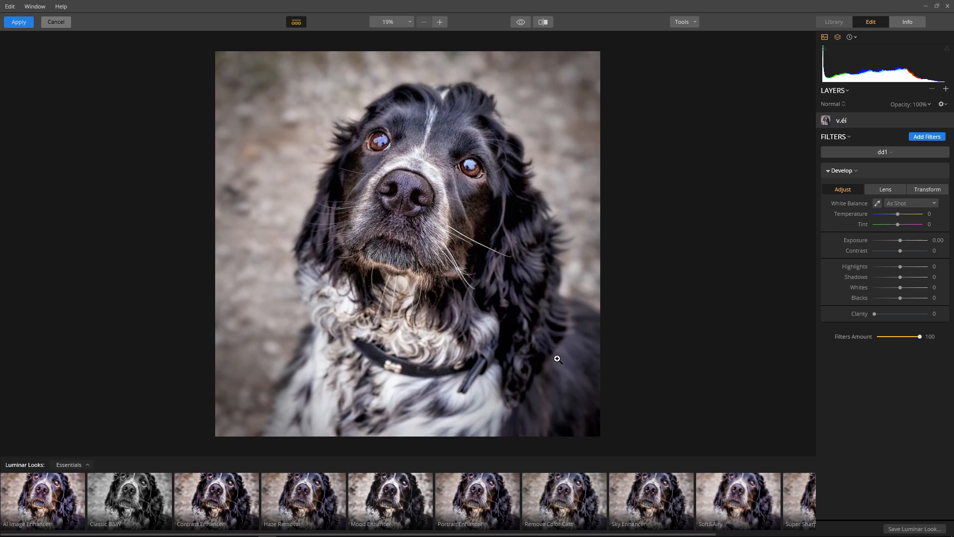
# Step: Try the Sky Enhancer look, but settle on the Classic B&W look with the red luminance set to 31
pyautogui.click(640, 495)
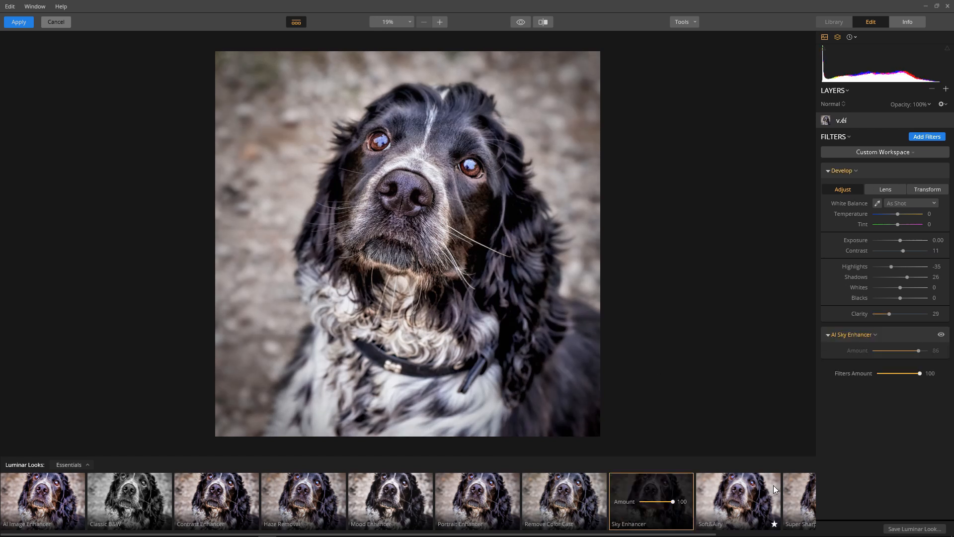
pyautogui.scroll(-3, 777, 487)
pyautogui.scroll(3, 659, 494)
pyautogui.click(122, 499)
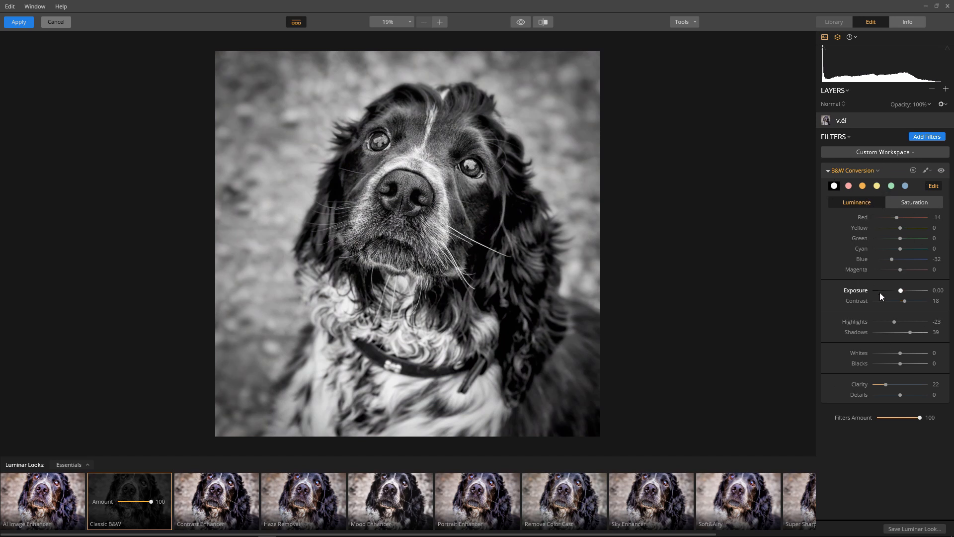
pyautogui.moveTo(896, 218); pyautogui.dragTo(908, 217)
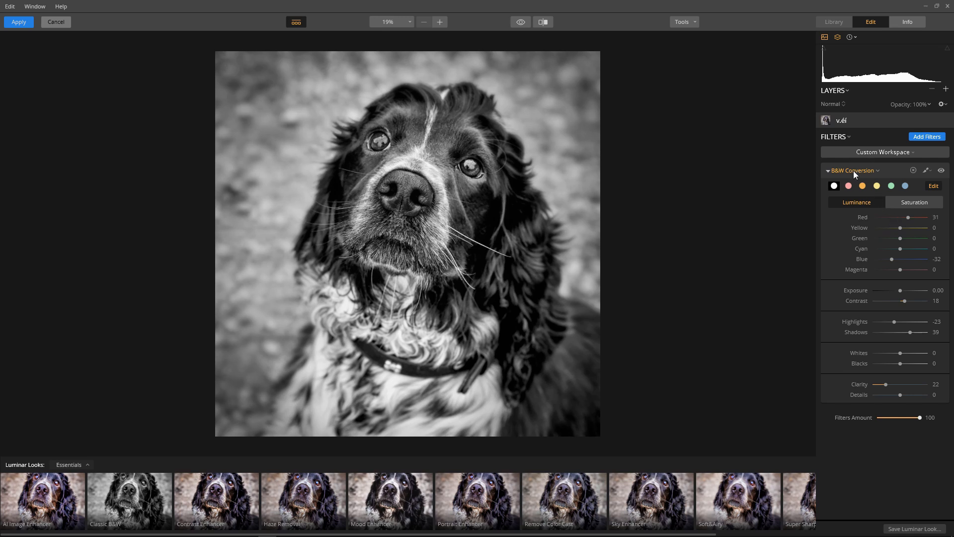
# Step: Add a Develop filter with exposure 0.68, contrast 47, highlights -52, shadows 58, whites 33 and blacks -76, and apply the edits to the photo
pyautogui.click(928, 137)
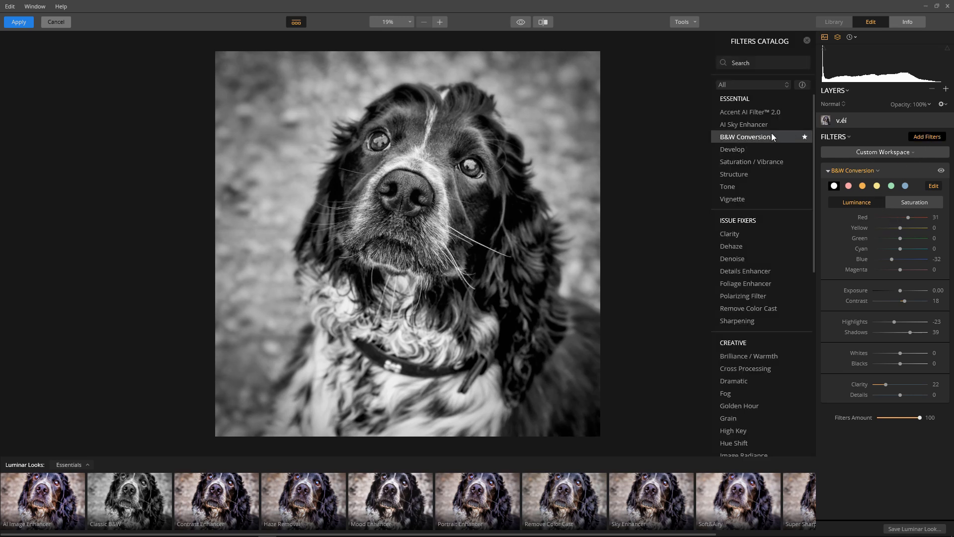
pyautogui.click(740, 149)
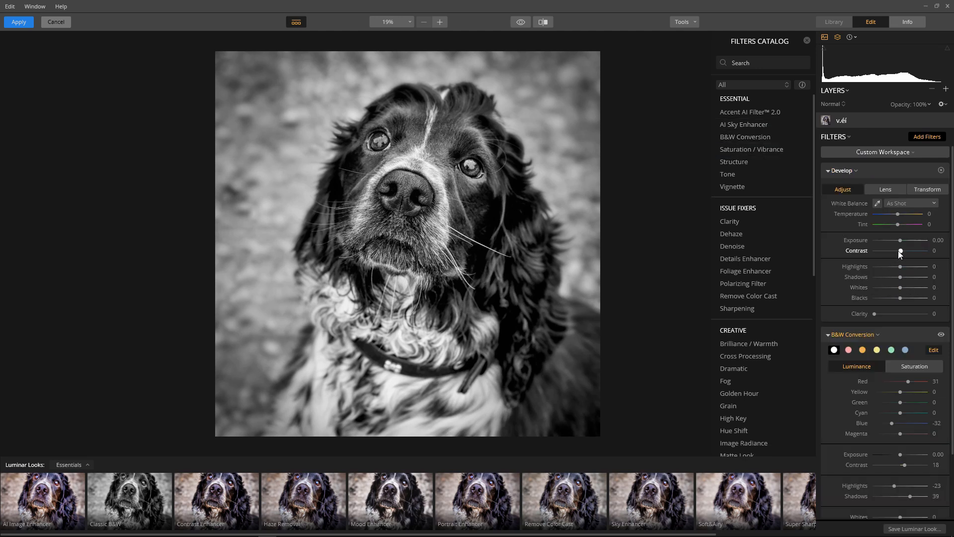
pyautogui.moveTo(901, 241); pyautogui.dragTo(880, 303)
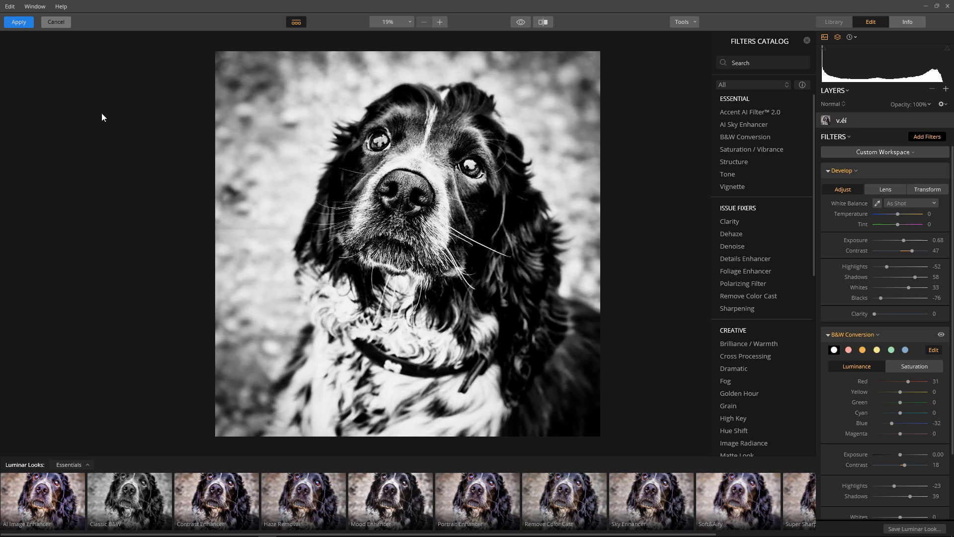
pyautogui.click(18, 22)
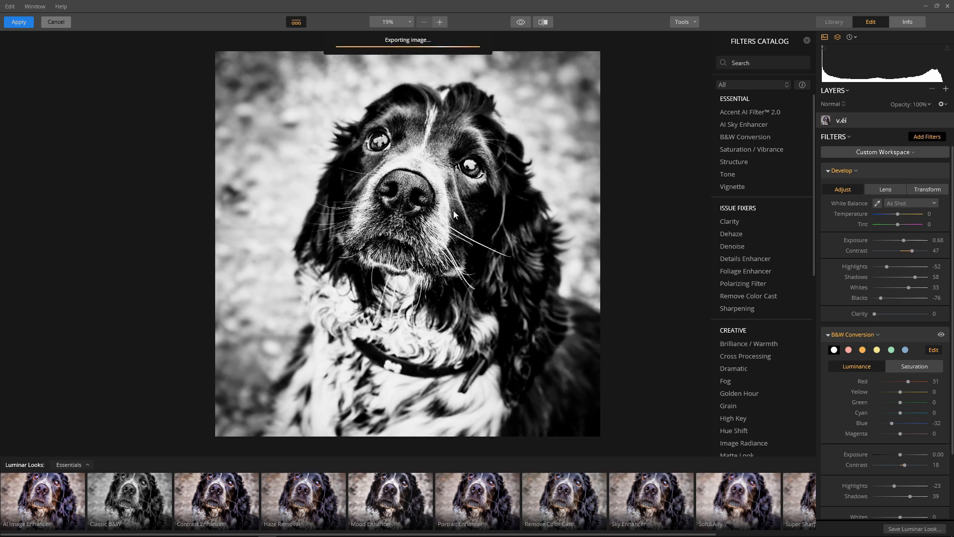